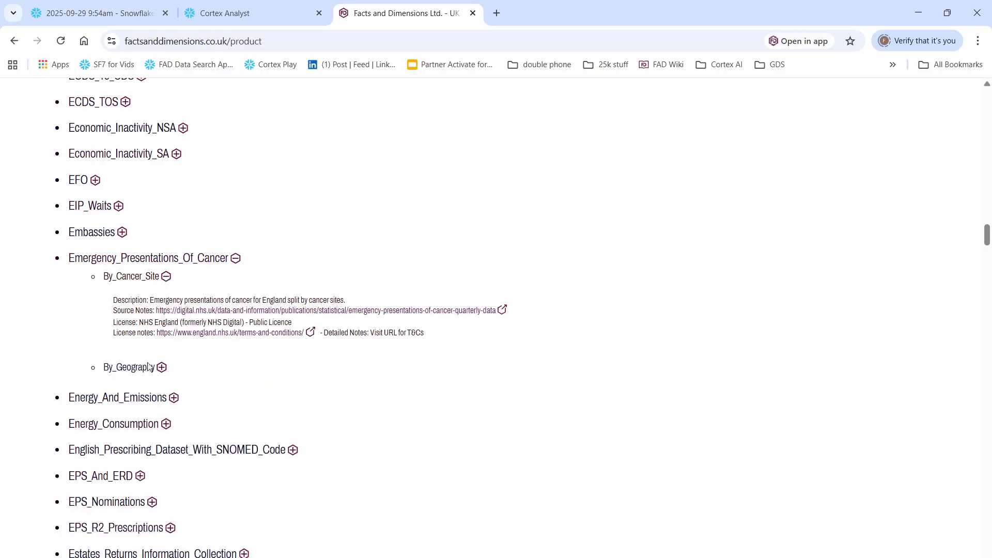
Step: Browse the Facts and Dimensions dataset list and view the FLU_VACCINE_VS_ADMISSION semantic view in Cortex Analyst
scroll(160, 408, "down", 20)
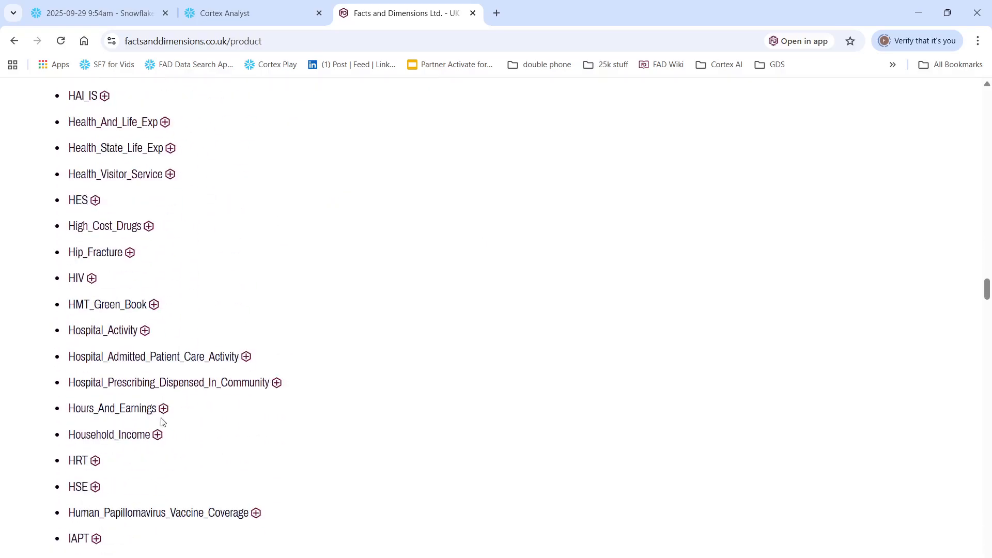
left_click(232, 7)
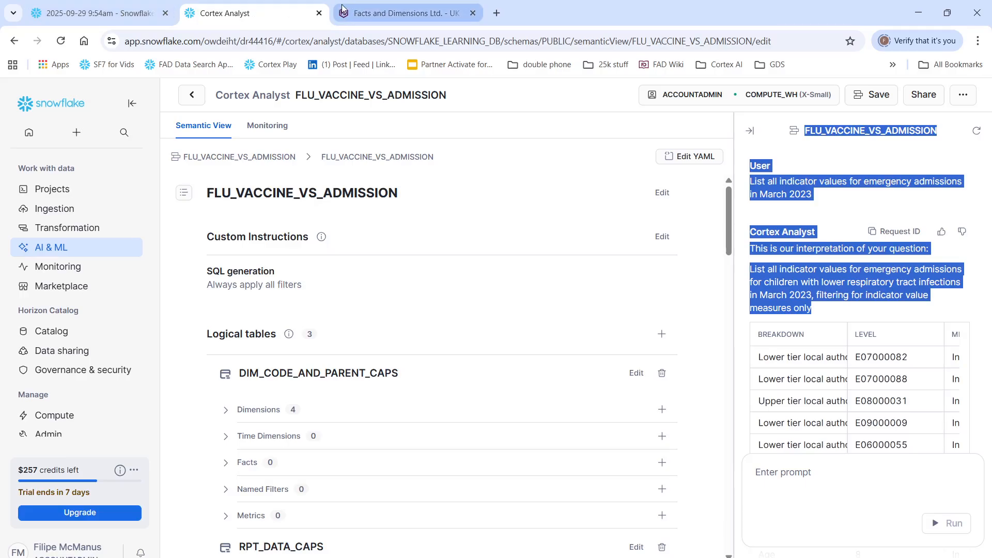
Step: Switch to the Snowflake worksheet and run only the query on "Flu_Vacc_Uptake_Prim_School"."rpt_Data"
left_click(53, 3)
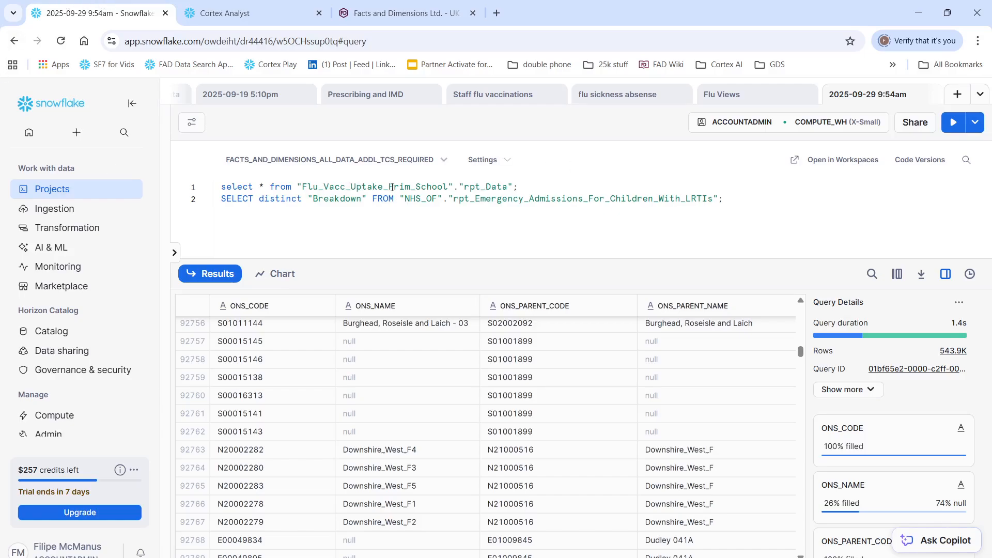
left_click_drag(517, 187, 243, 167)
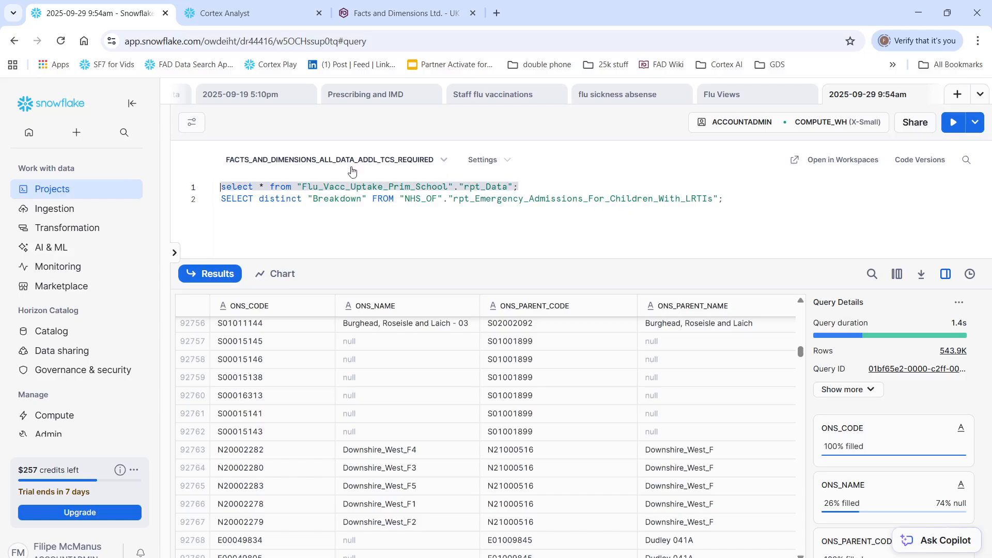
key("ctrl+Return")
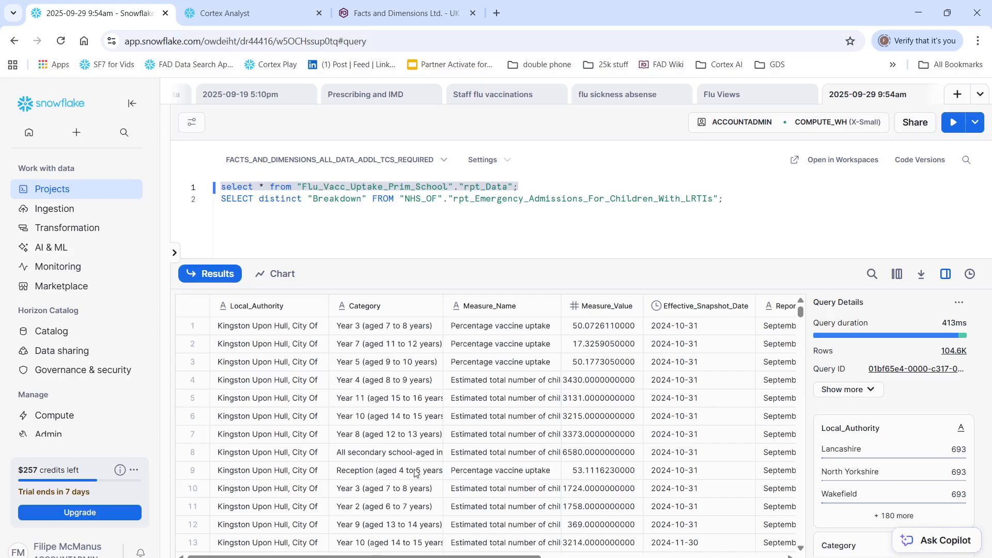
Step: Examine the "All primary school-aged" category and the remaining columns of the flu vaccine uptake results
scroll(391, 450, "down", 4)
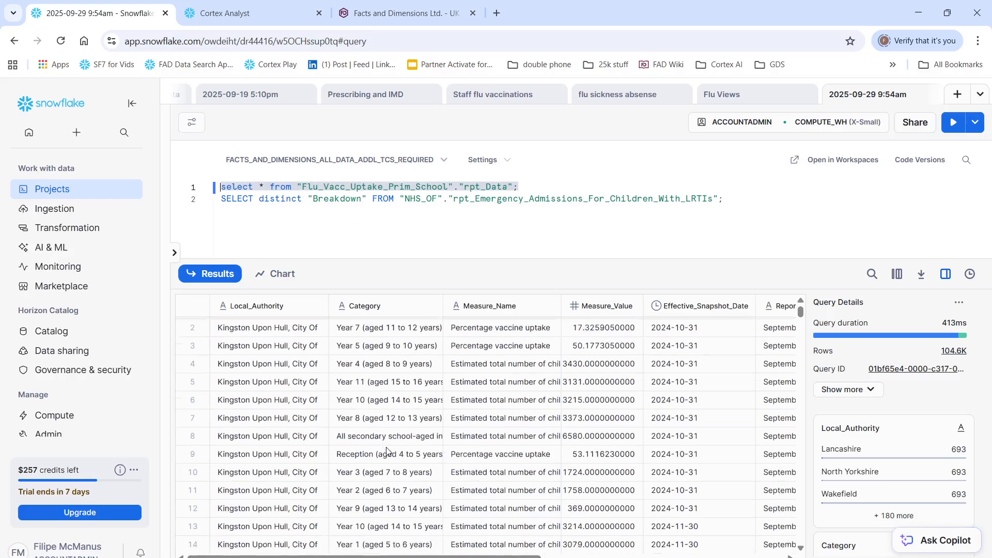
left_click(392, 440)
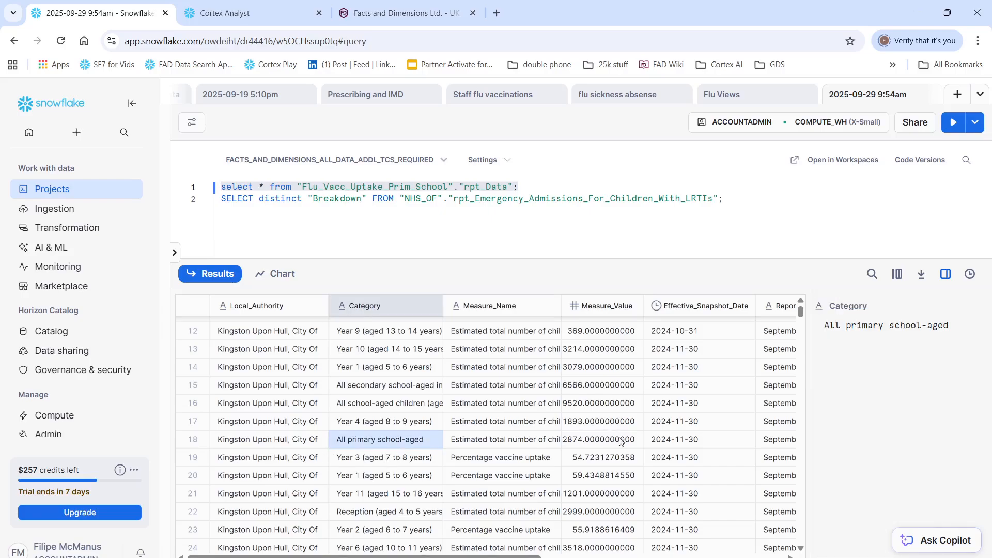
left_click_drag(490, 556, 637, 556)
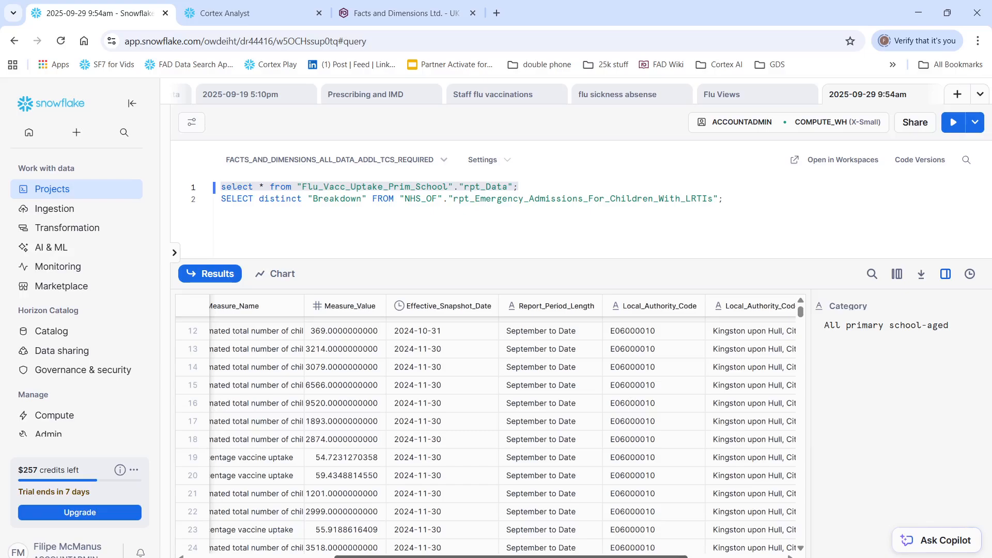
left_click_drag(615, 557, 711, 556)
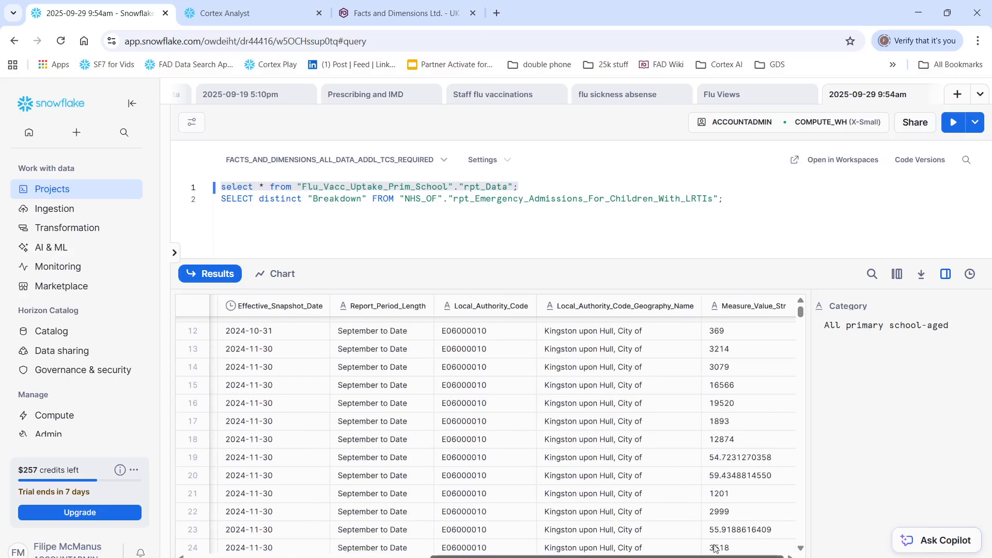
Step: Run only the distinct "Breakdown" query on the LRTI emergency admissions table and select the "Lower tier local authority" result
left_click(759, 202)
left_click_drag(759, 202, 189, 202)
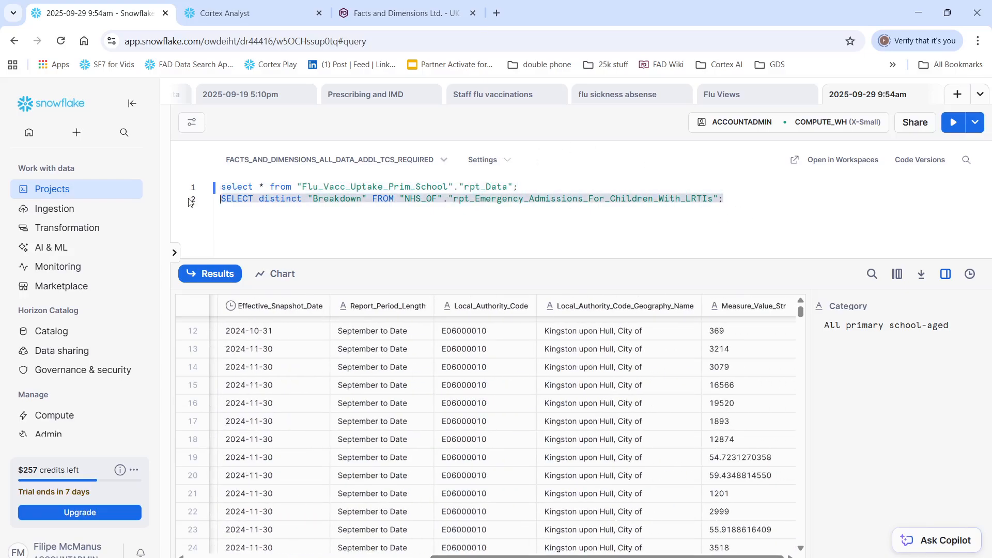
key("ctrl+Return")
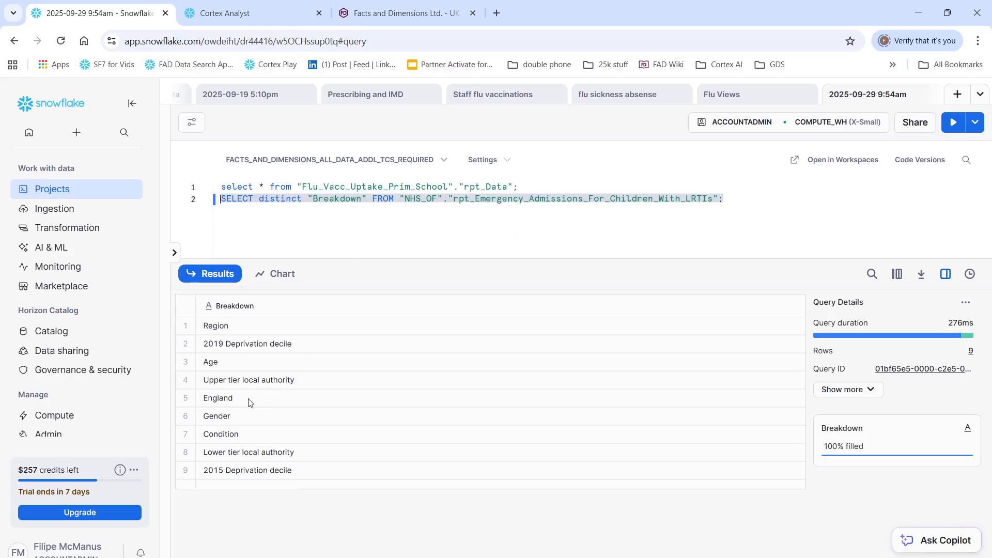
left_click(246, 459)
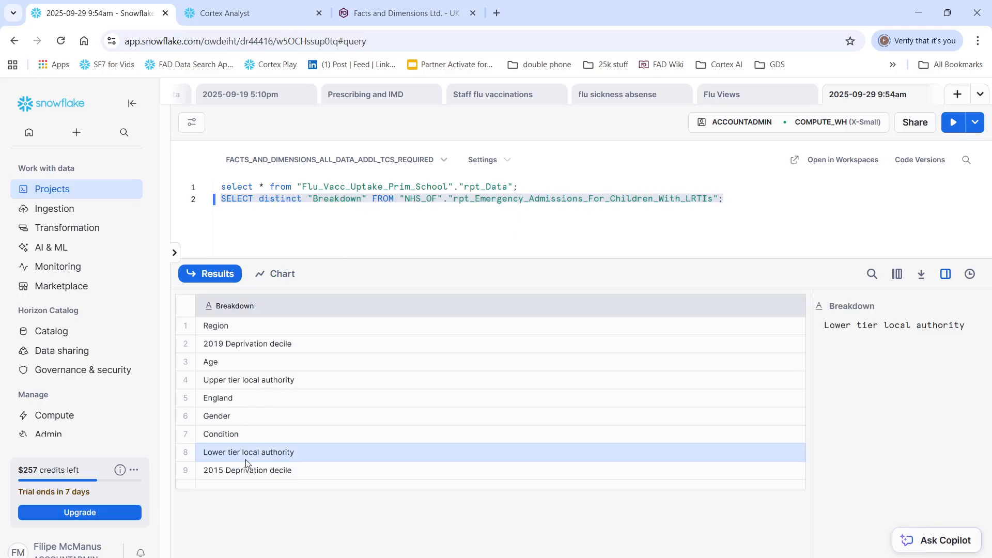
Step: Replace distinct "Breakdown" with * in the second query and run it to return all columns
left_click_drag(367, 200, 257, 205)
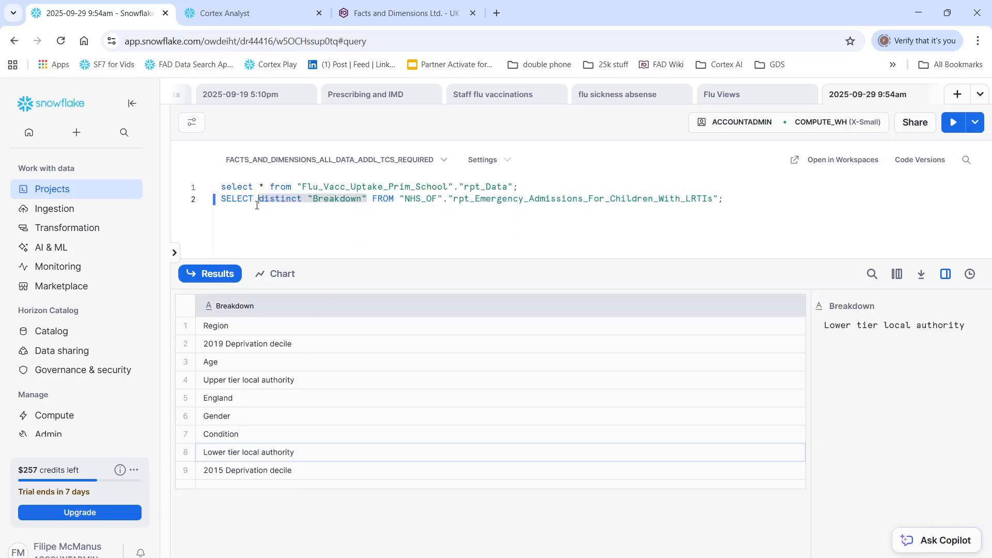
type("*")
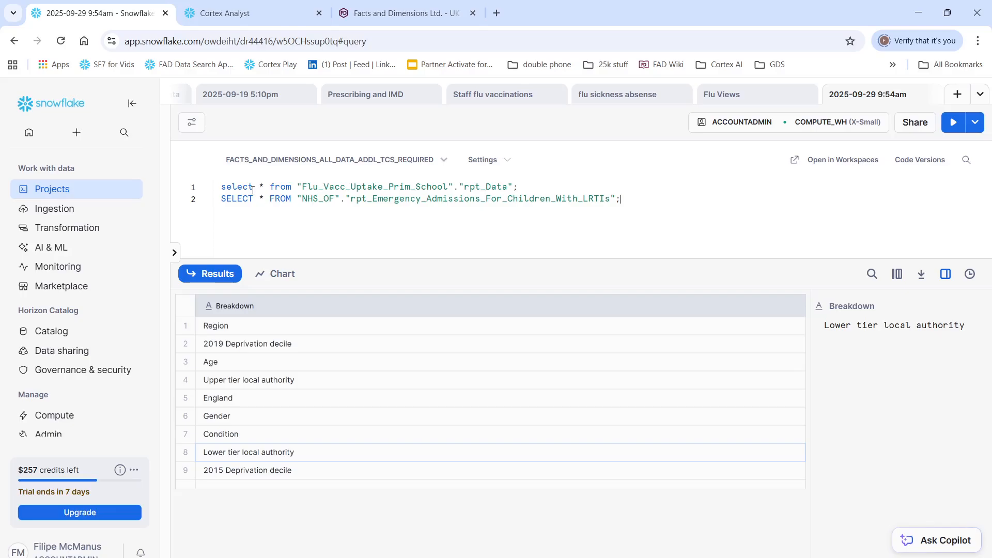
key("ctrl+Return")
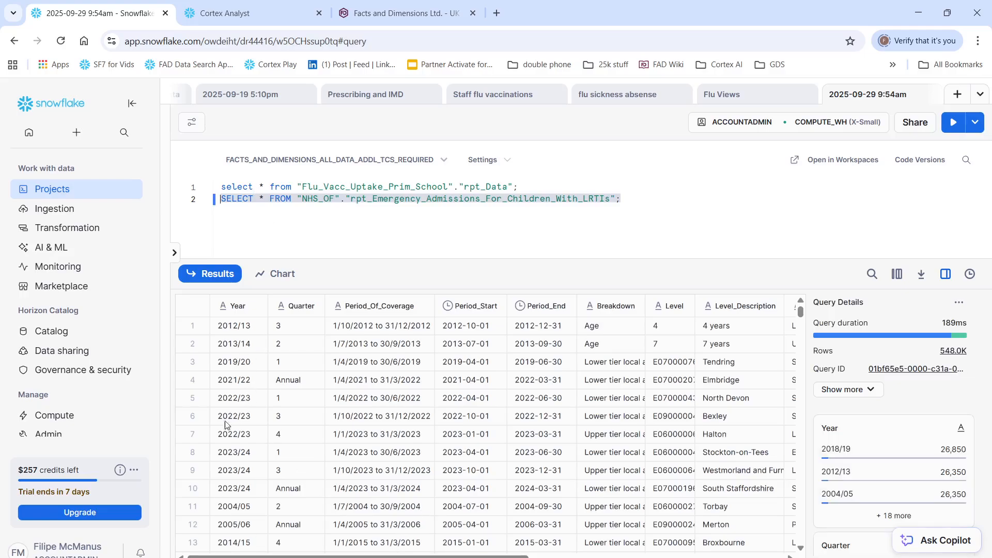
Step: Inspect the Breakdown and Measure_Name columns of the emergency admissions results, including an "Indicator value" cell
left_click(631, 365)
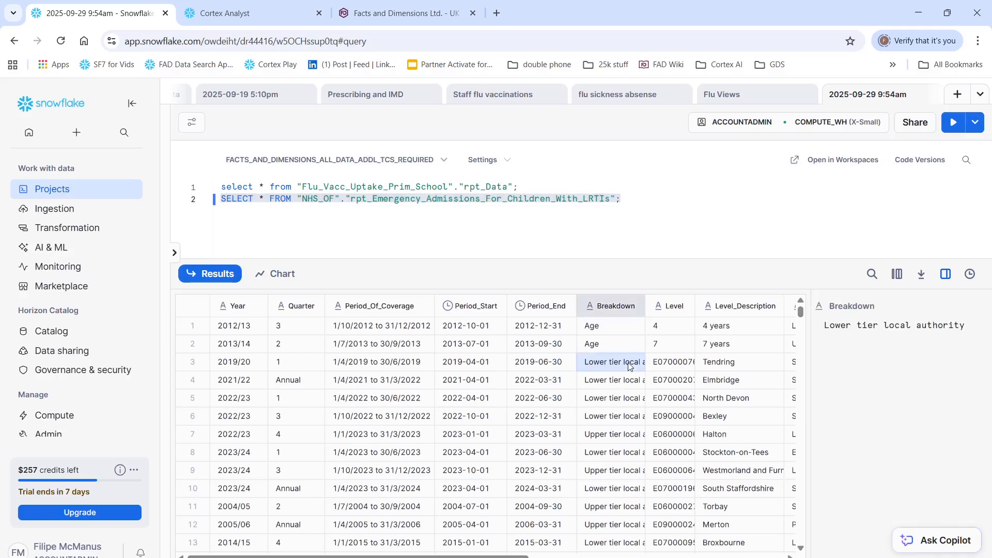
scroll(457, 492, "right", 3)
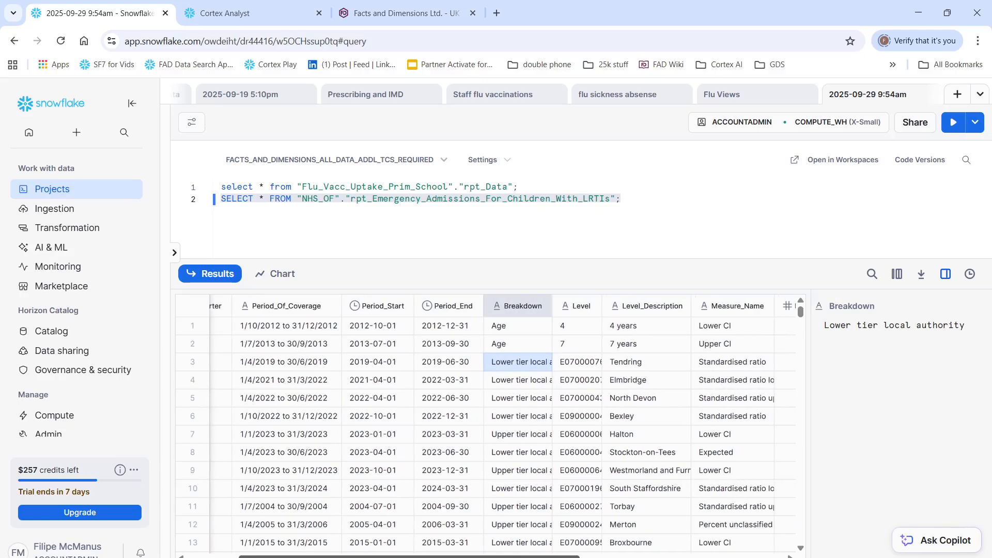
left_click_drag(487, 557, 599, 557)
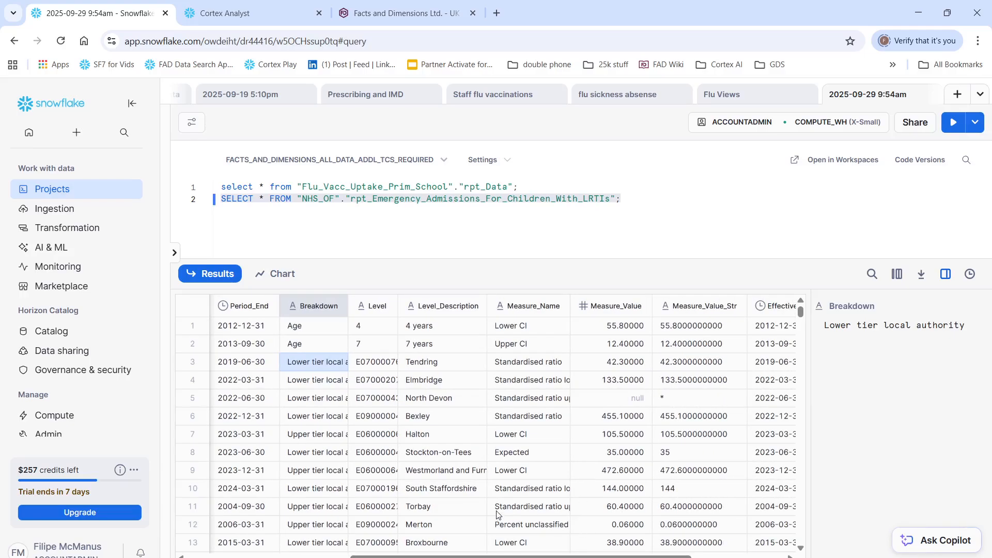
scroll(520, 481, "down", 4)
left_click(532, 460)
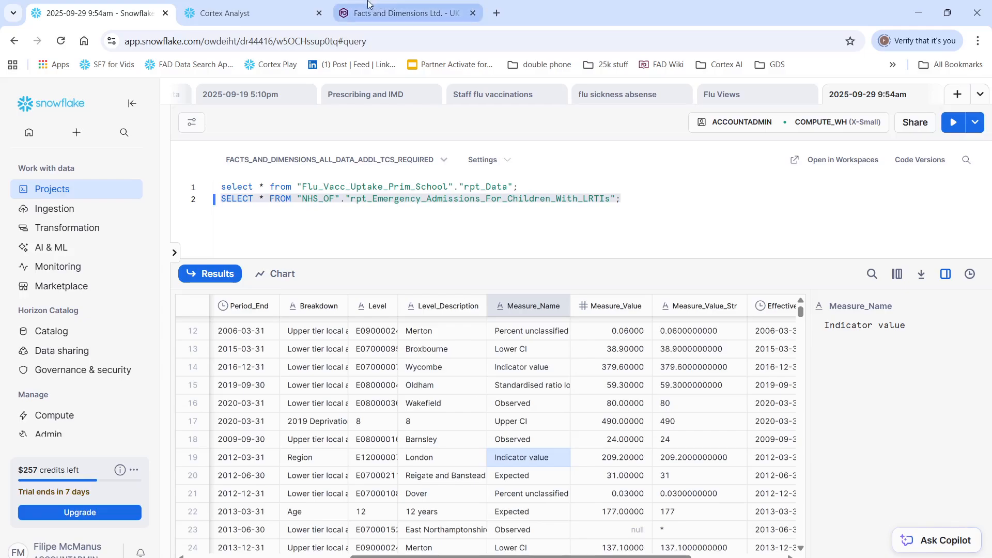
Step: Switch to the Facts and Dimensions product page and look through the ONS geography lookup and health datasets
left_click(391, 13)
scroll(208, 252, "down", 4)
scroll(208, 252, "down", 5)
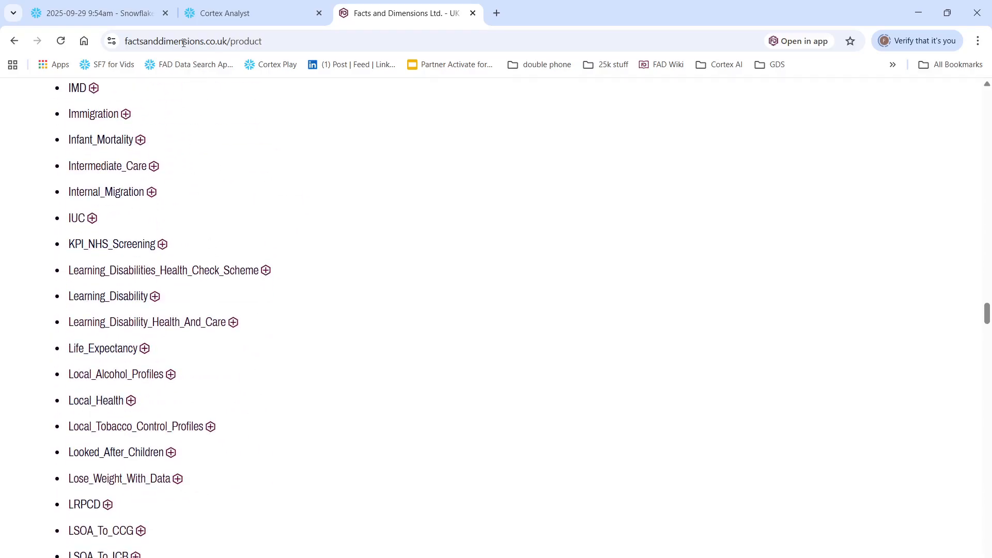
scroll(210, 427, "down", 19)
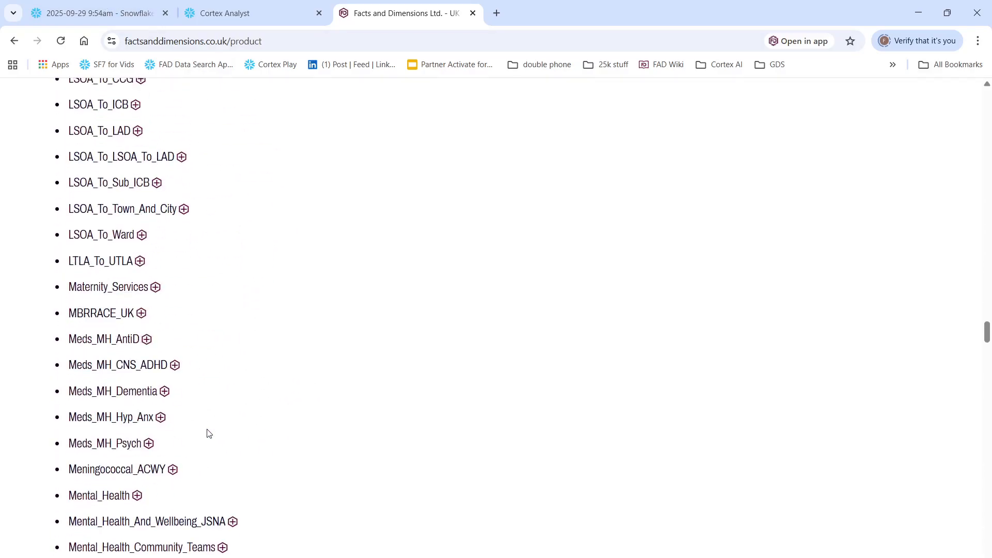
scroll(209, 433, "up", 11)
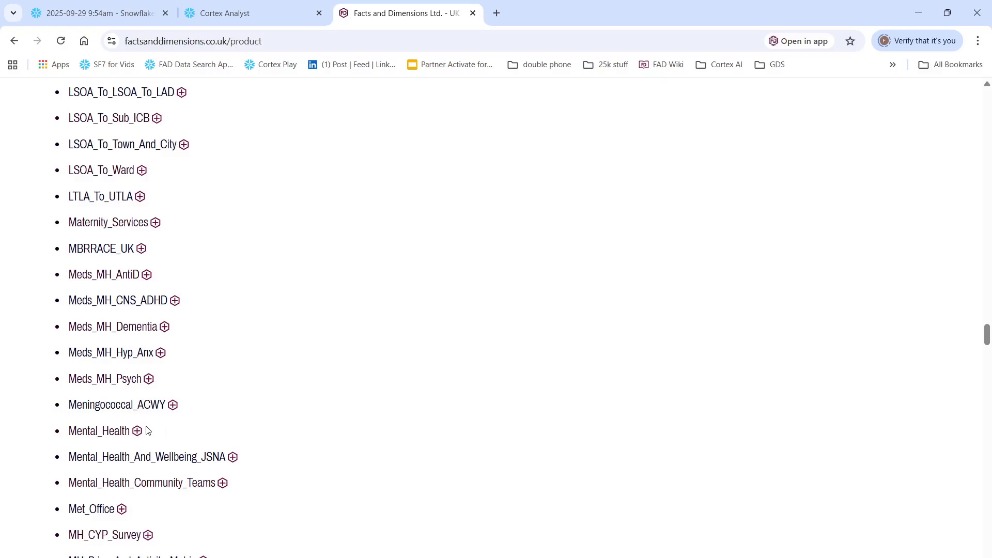
left_click(92, 7)
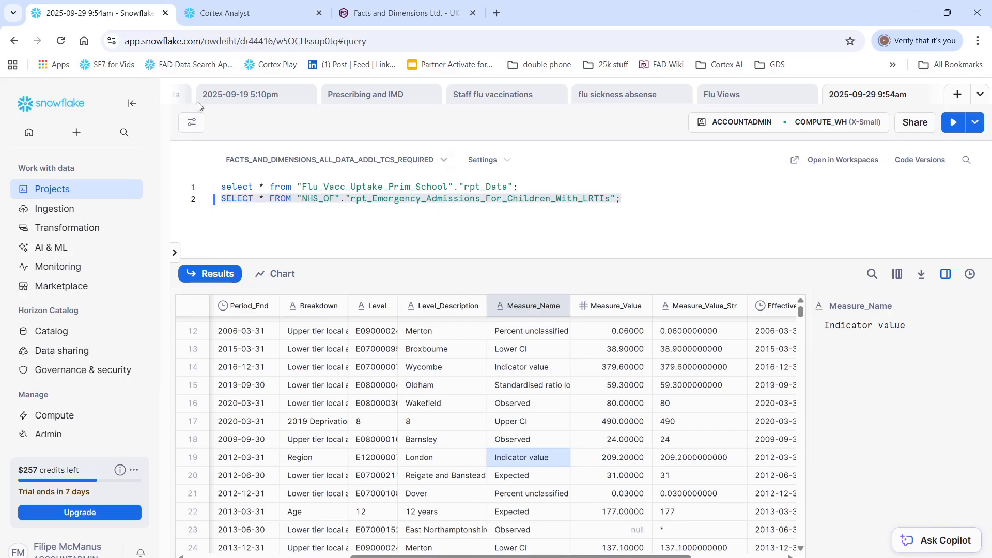
left_click(233, 12)
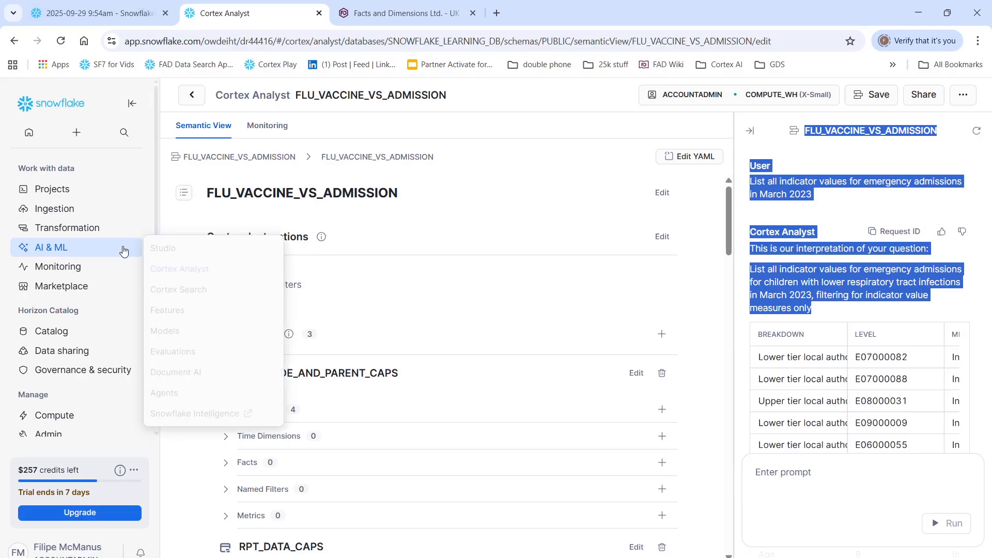
left_click(126, 11)
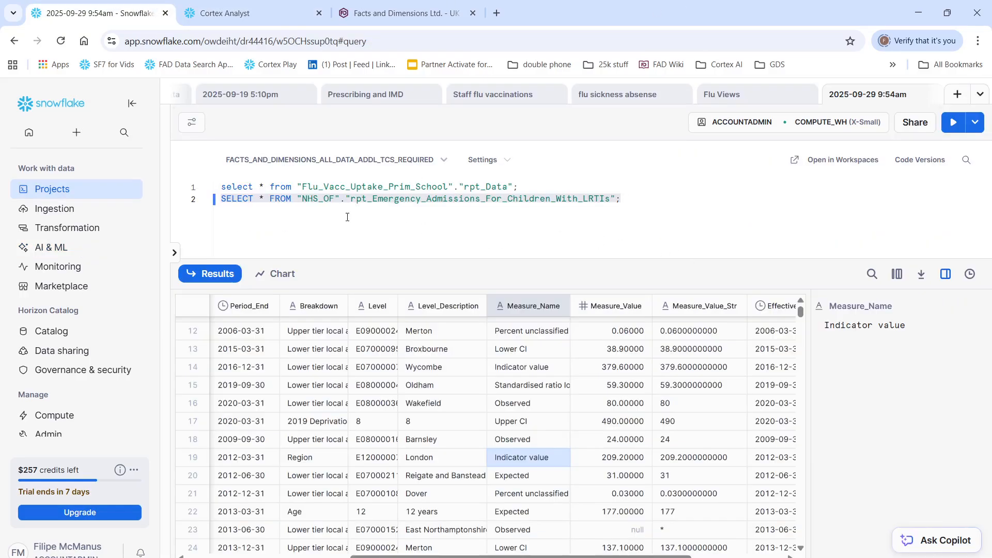
Step: Switch to Cortex Analyst and review the semantic view's logical tables, named filters, relationships and verified queries
left_click(239, 13)
scroll(295, 369, "down", 1)
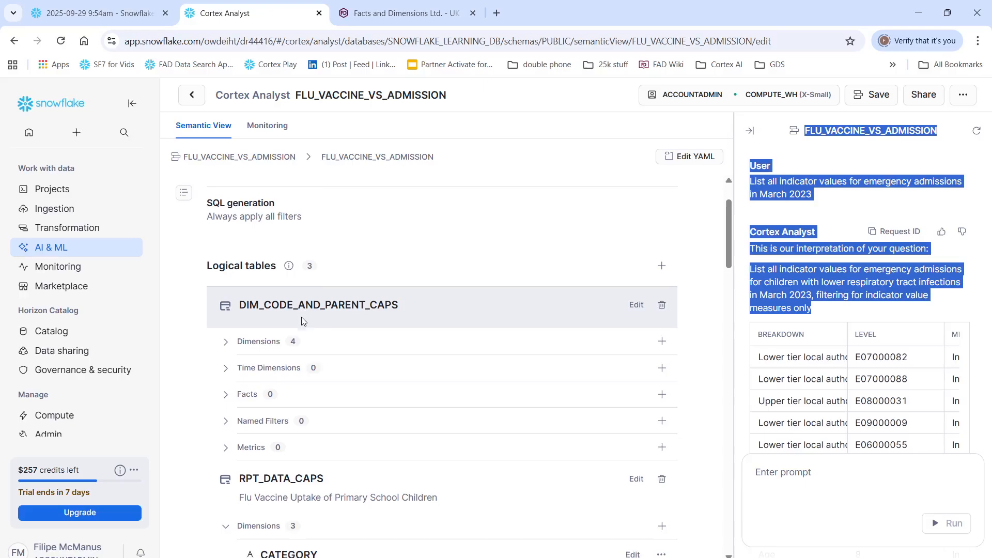
scroll(302, 321, "down", 12)
scroll(322, 352, "down", 10)
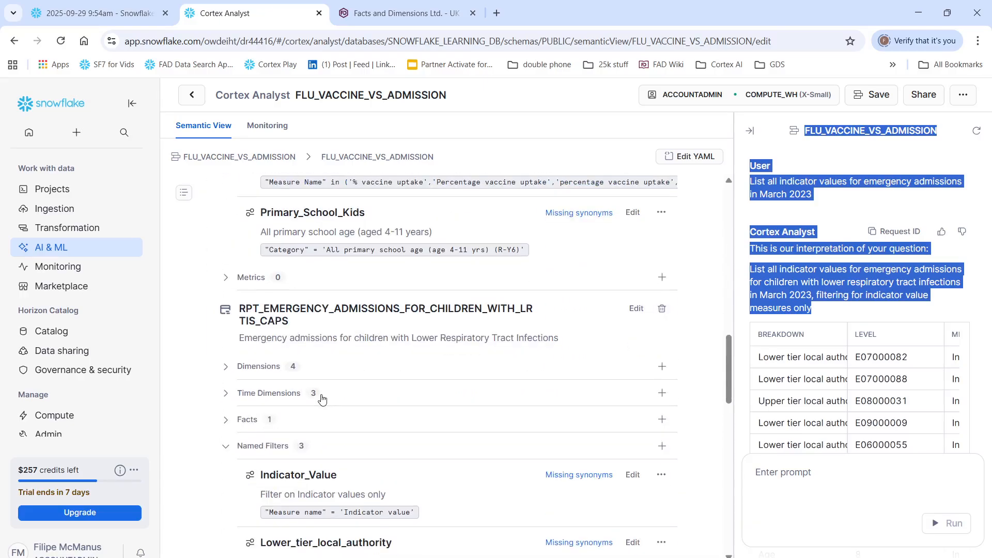
scroll(321, 395, "up", 3)
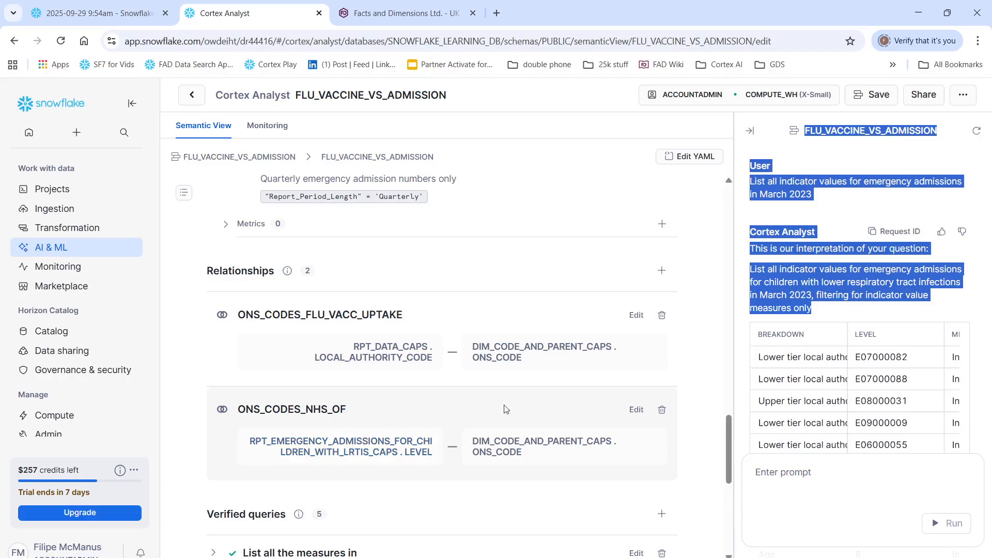
scroll(558, 462, "down", 4)
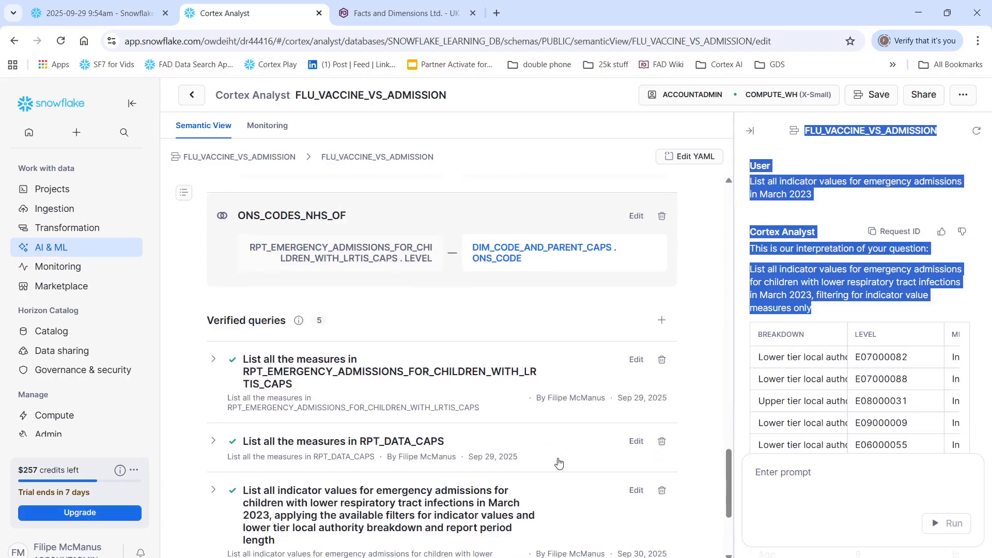
scroll(558, 463, "up", 12)
scroll(517, 362, "up", 5)
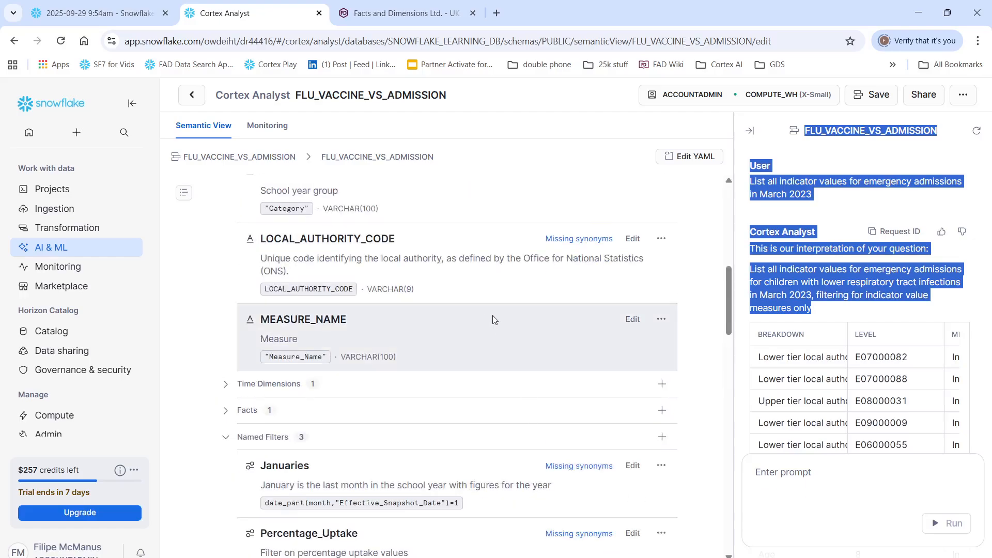
scroll(466, 290, "up", 8)
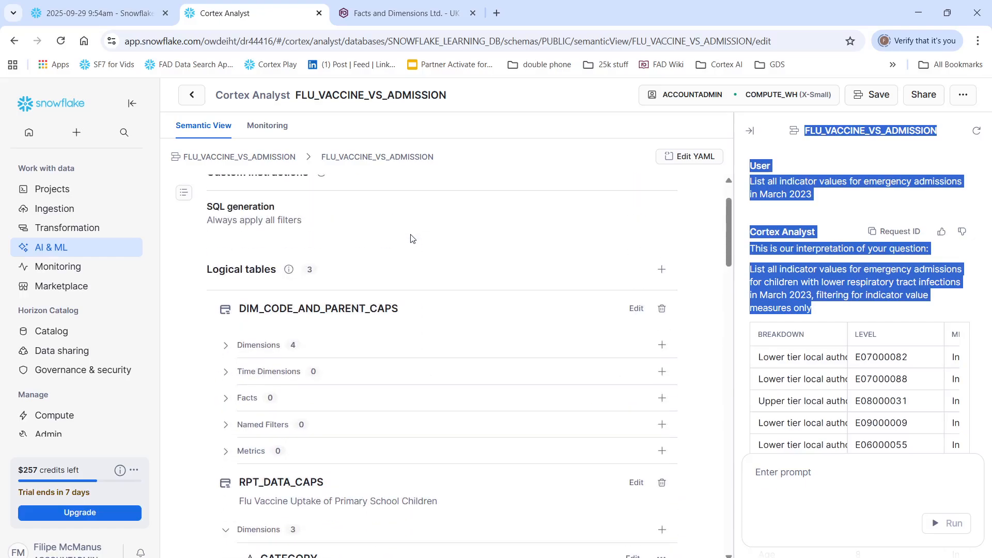
Step: Widen the Cortex Analyst chat pane and review its answers on March 2023 emergency admissions, through the "apply all filters" prompt
left_click_drag(734, 271, 420, 297)
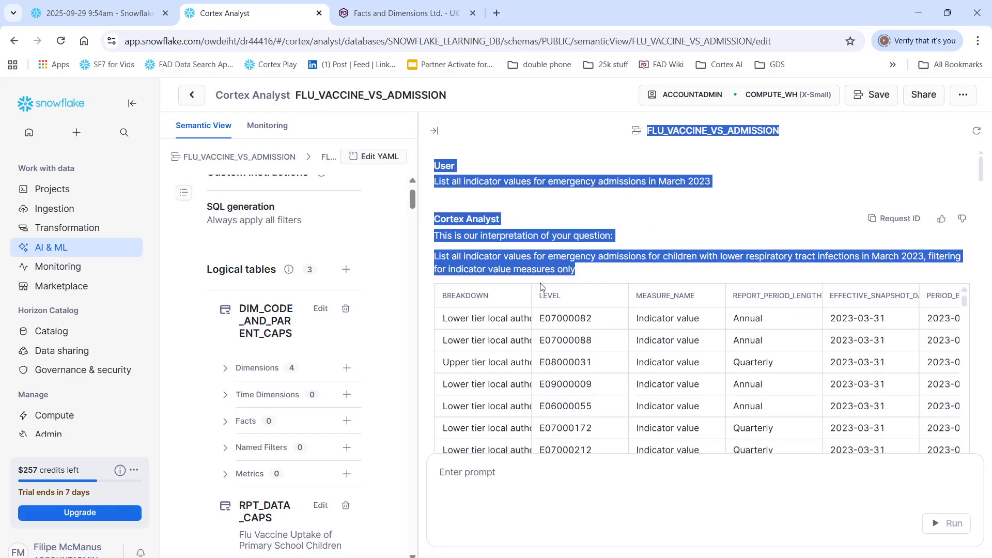
scroll(540, 287, "down", 1)
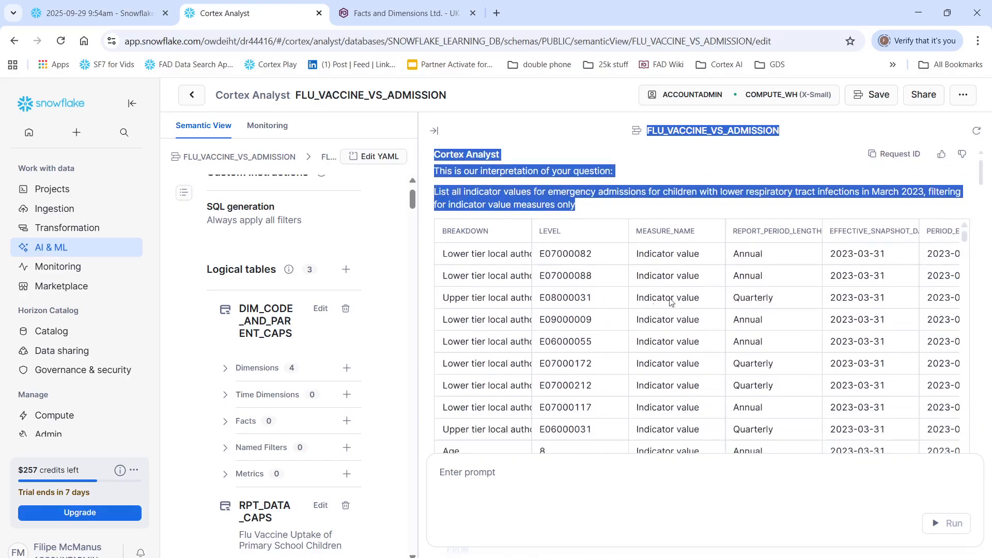
scroll(612, 278, "down", 2)
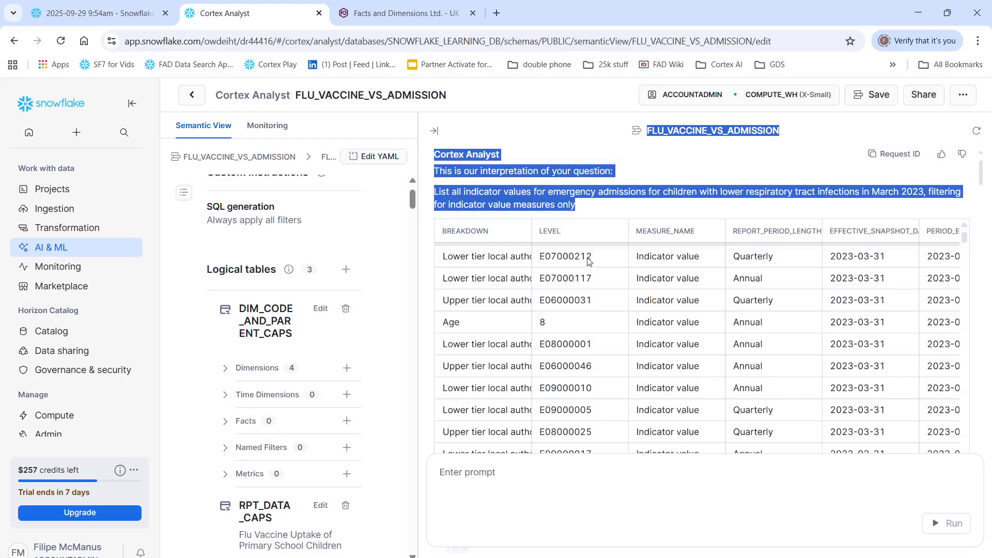
scroll(612, 277, "down", 2)
scroll(655, 336, "down", 8)
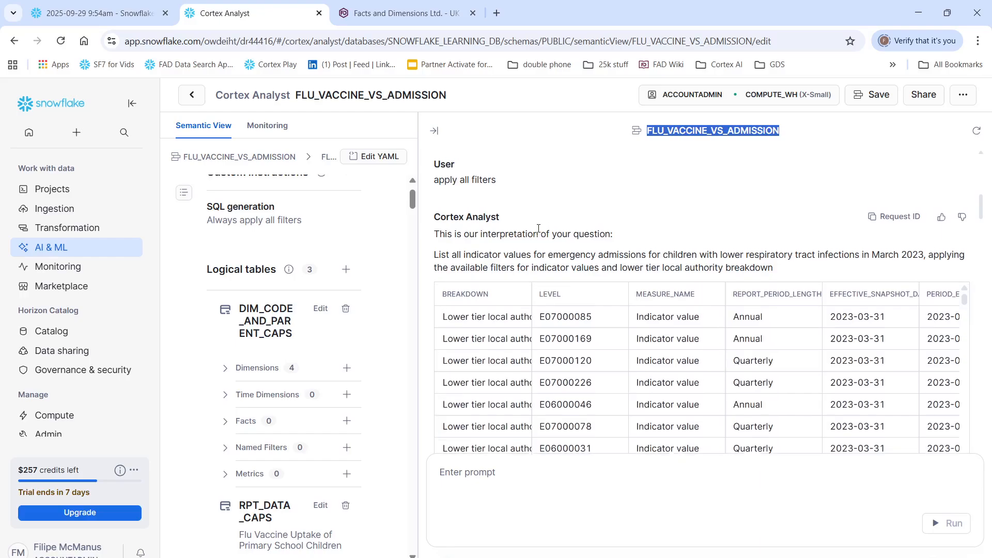
Step: Widen the semantic view pane and open the Januaries named filter of RPT_DATA_CAPS to inspect its expression and description
scroll(558, 225, "up", 3)
left_click_drag(419, 277, 799, 276)
double_click(800, 277)
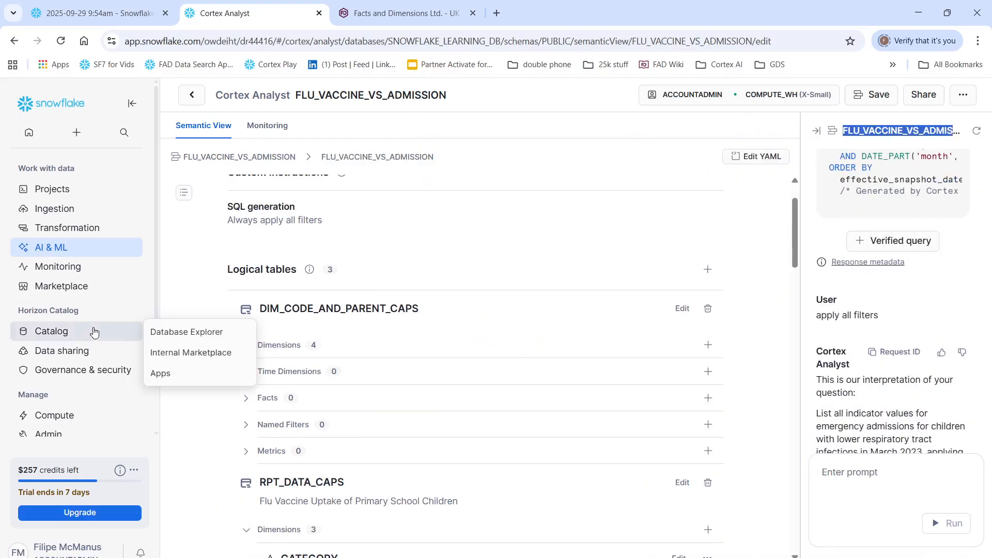
scroll(267, 265, "down", 4)
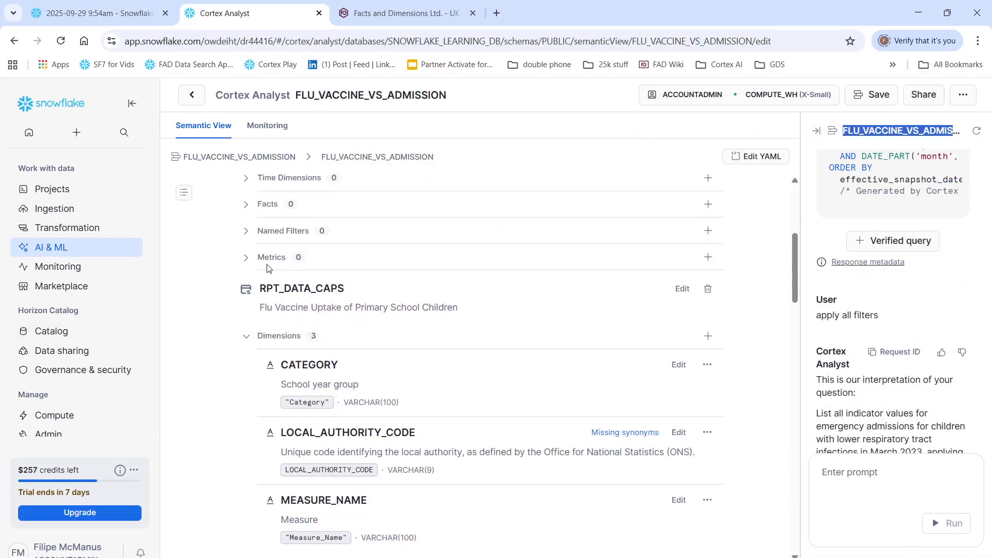
scroll(267, 265, "down", 6)
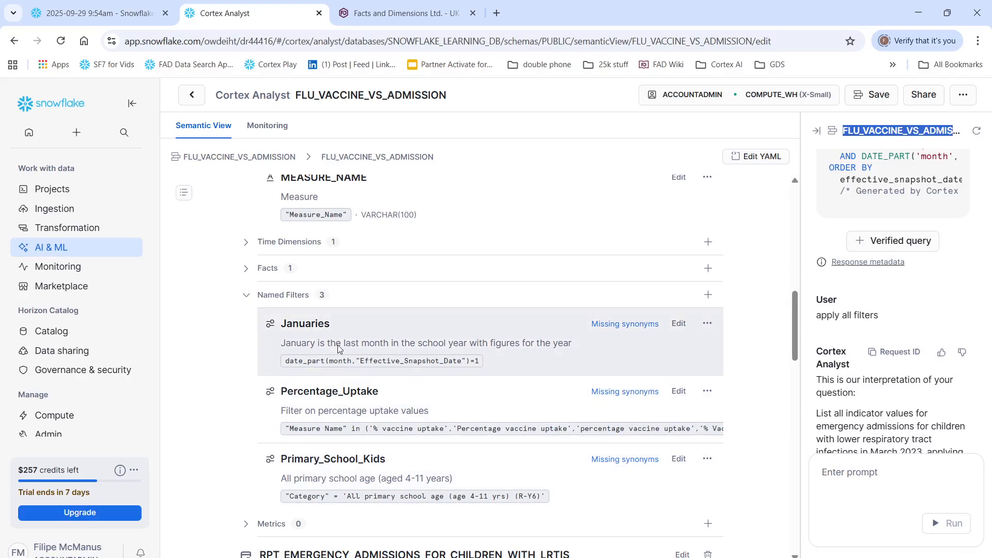
left_click(679, 323)
scroll(252, 440, "down", 1)
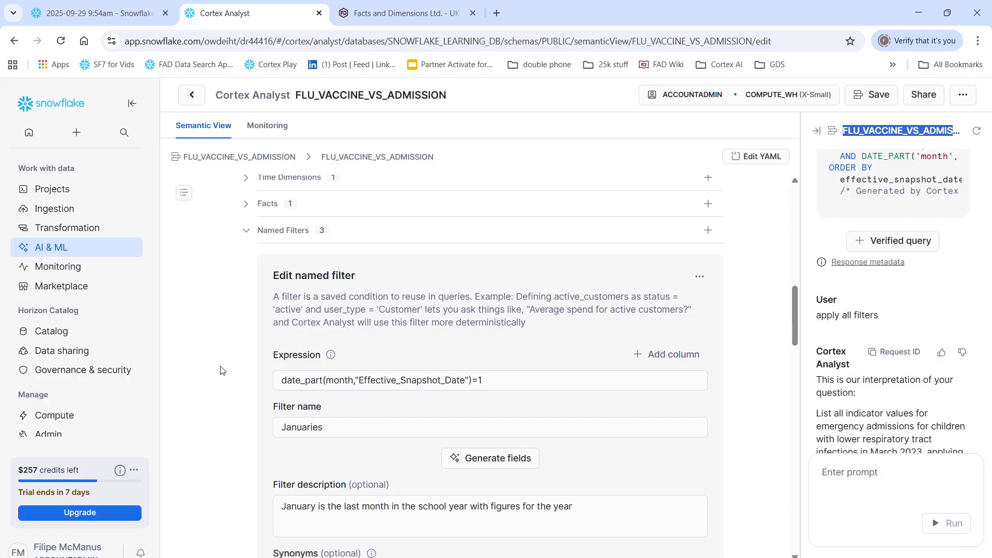
scroll(221, 370, "up", 3)
Step: Widen the chat pane and review the report period lengths in the "apply all filters" answer, through to the prompt adding report period length
left_click_drag(802, 279, 432, 278)
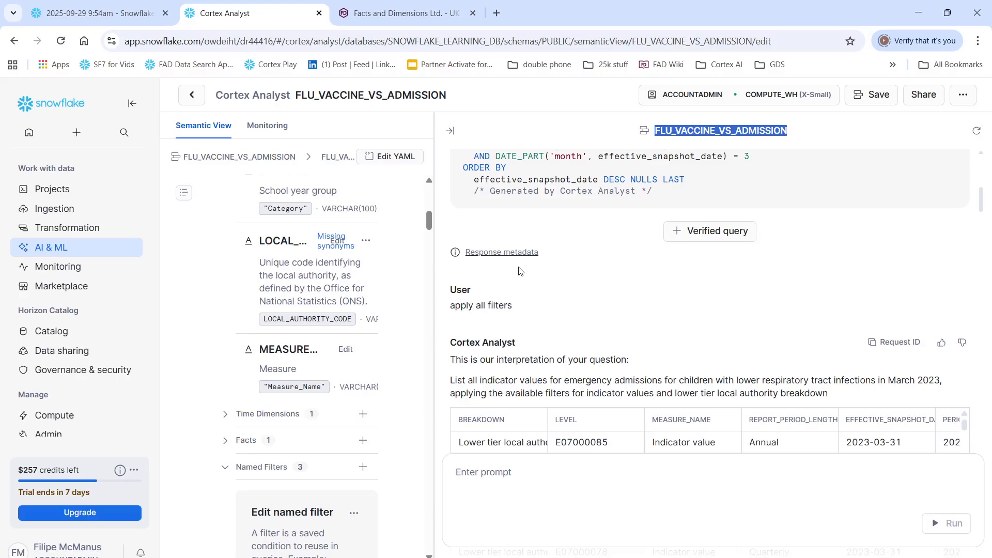
scroll(602, 376, "down", 3)
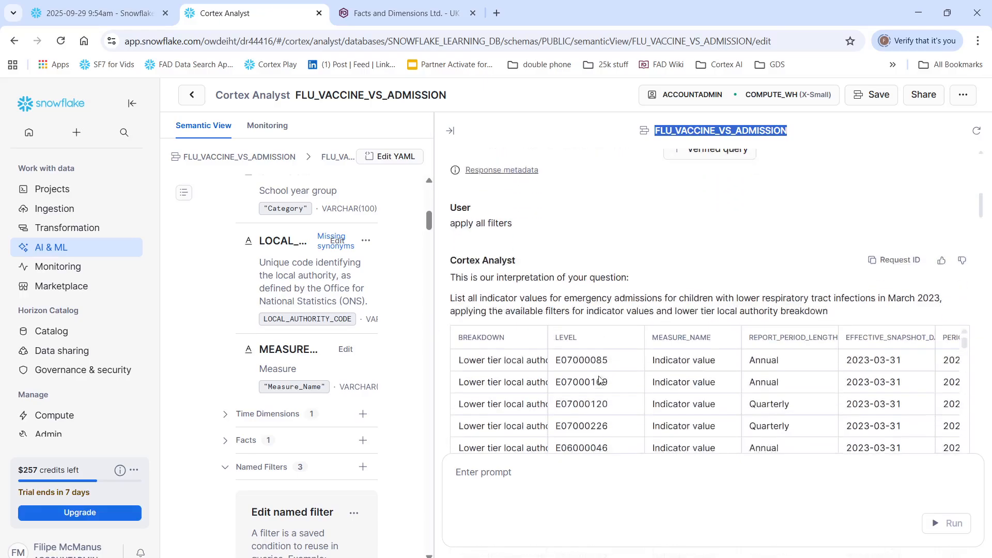
scroll(600, 380, "down", 5)
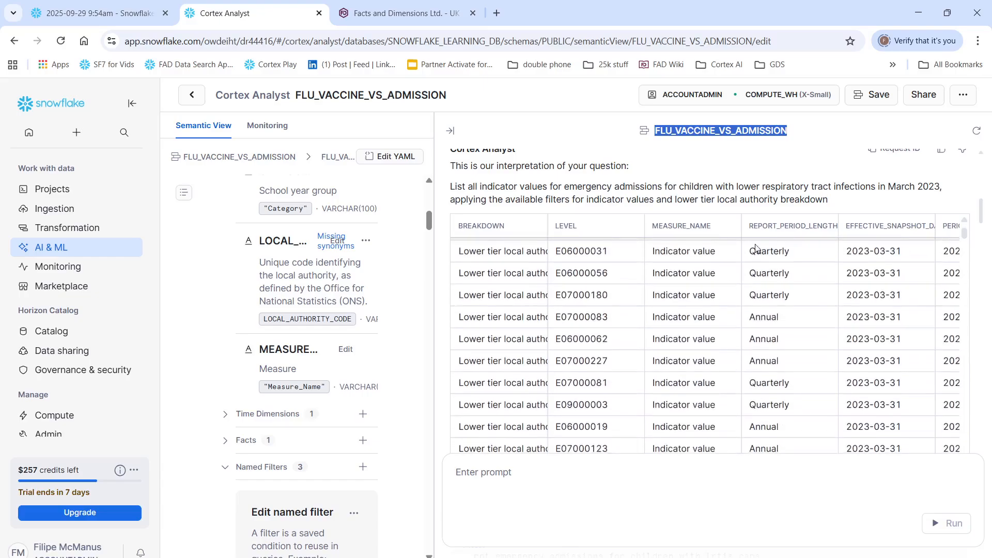
scroll(757, 194, "down", 5)
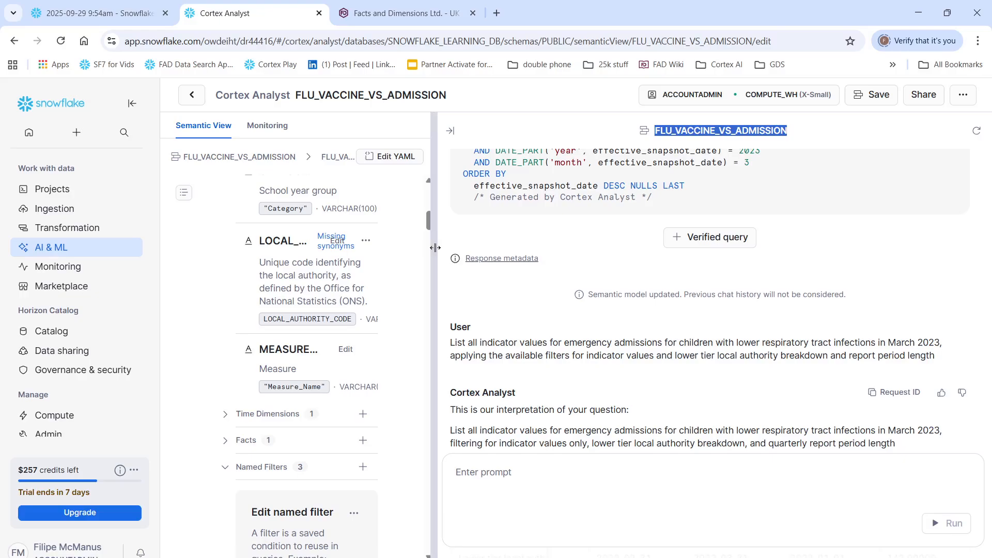
Step: Compare the lower tier local authority answer's SQL with the Indicator_Value, Lower_tier_local_authority and Quarterly_only named filters of the emergency admissions table
left_click_drag(434, 247, 609, 263)
scroll(497, 288, "up", 3)
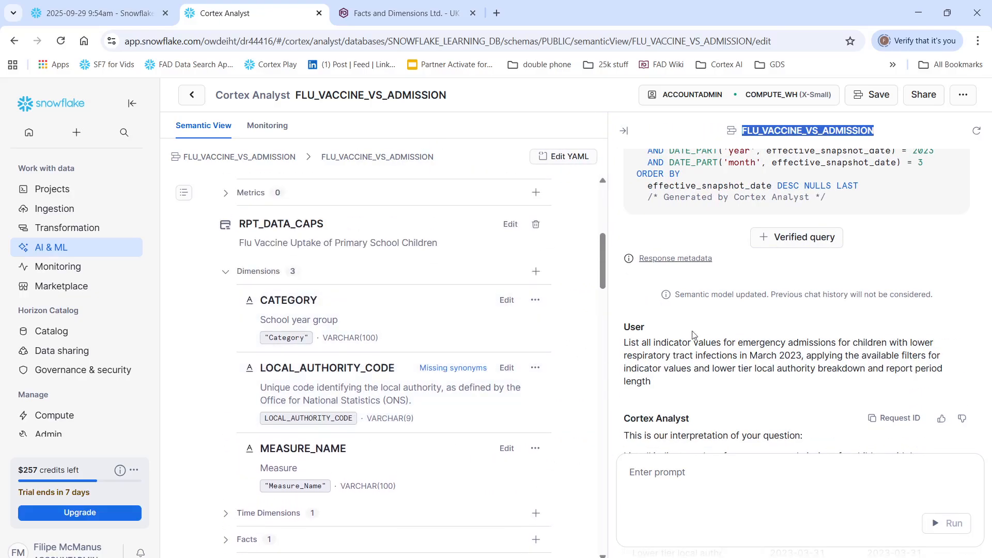
left_click_drag(608, 309, 400, 342)
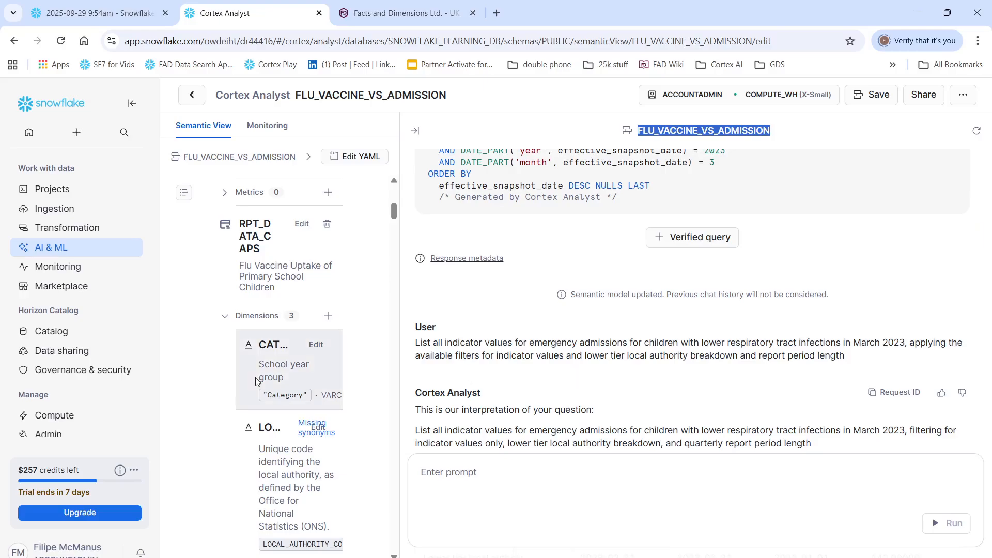
scroll(560, 309, "up", 3)
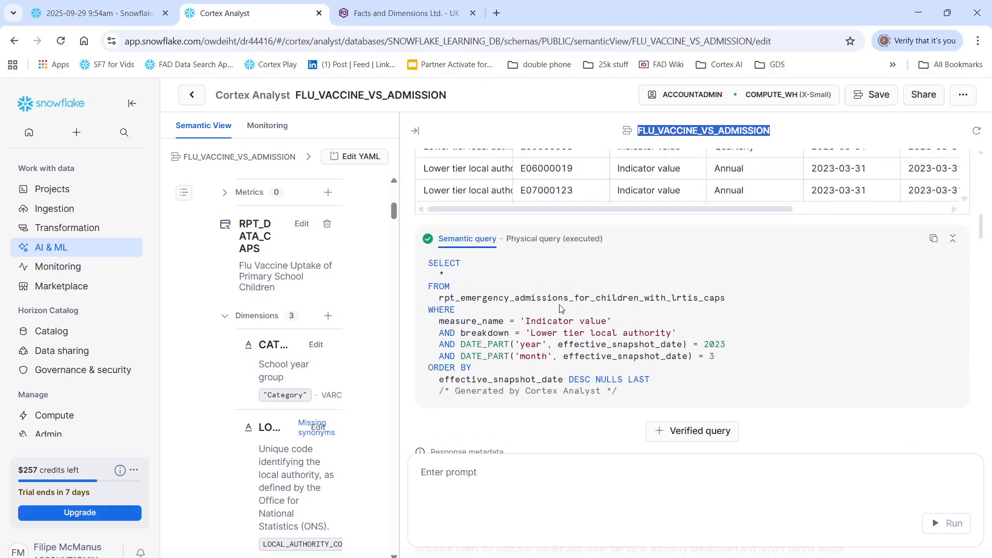
scroll(560, 309, "up", 1)
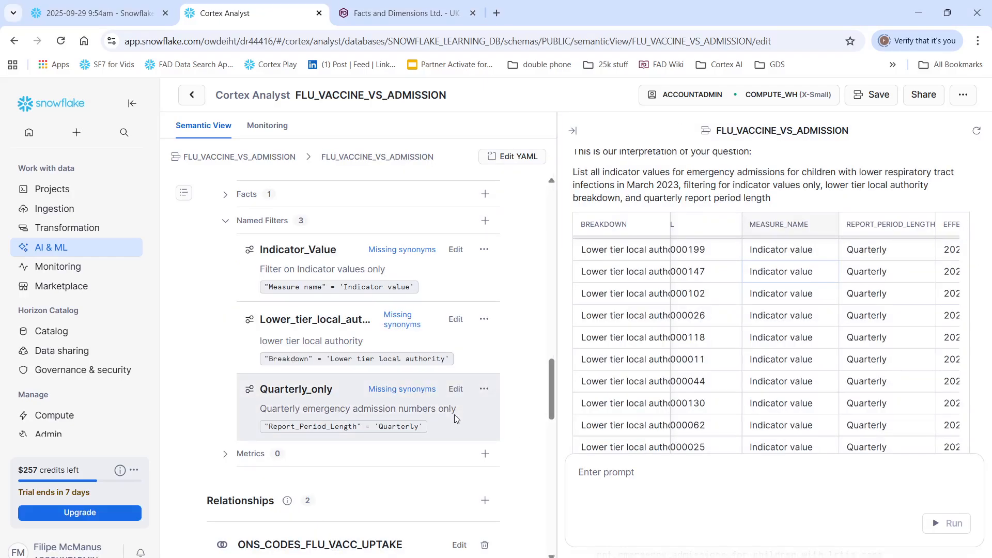
scroll(361, 388, "up", 5)
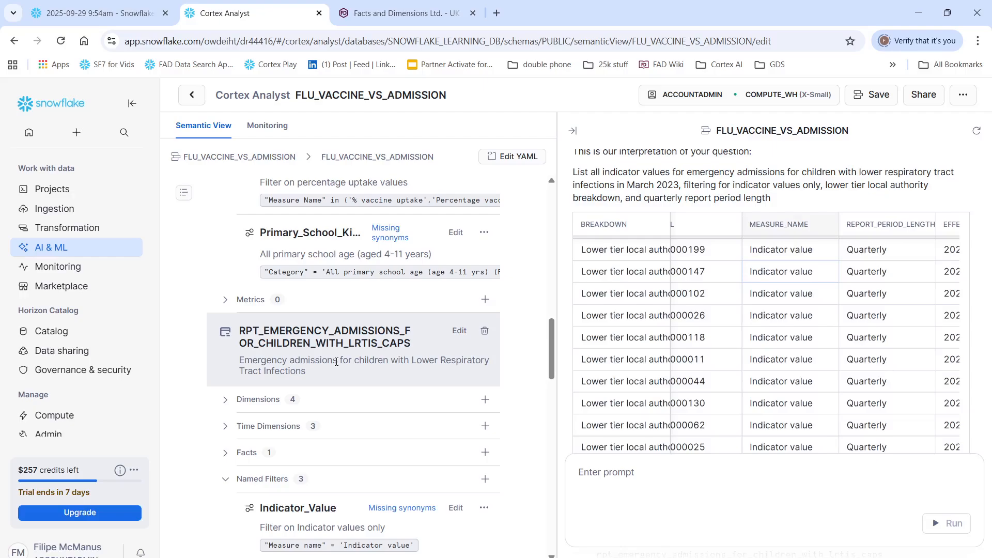
scroll(336, 362, "down", 5)
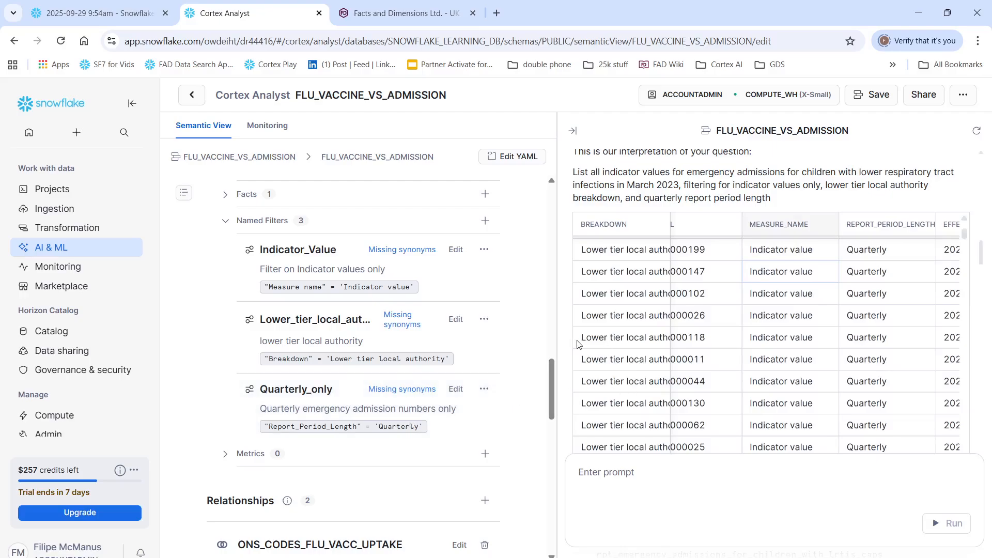
Step: Widen the chat pane and compare the successive March 2023 emergency admissions answers and their semantic queries, ending with the quarterly one
left_click_drag(559, 341, 347, 342)
scroll(421, 248, "up", 5)
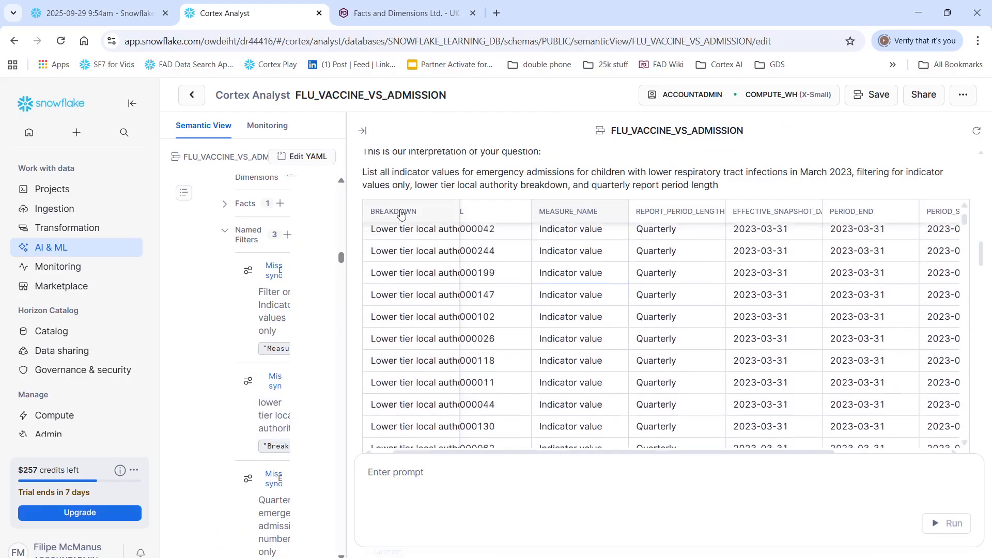
scroll(413, 186, "up", 2)
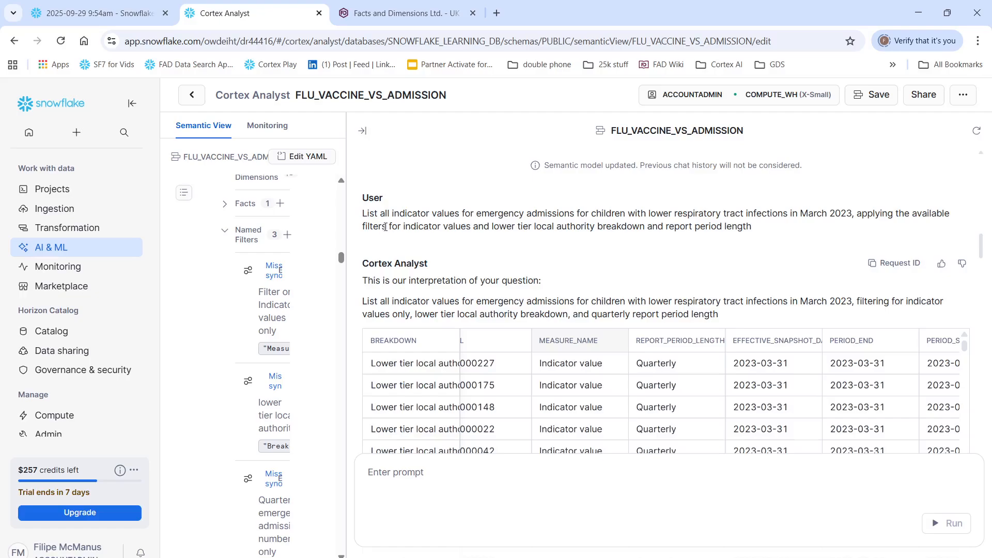
scroll(385, 227, "up", 1)
scroll(445, 282, "up", 2)
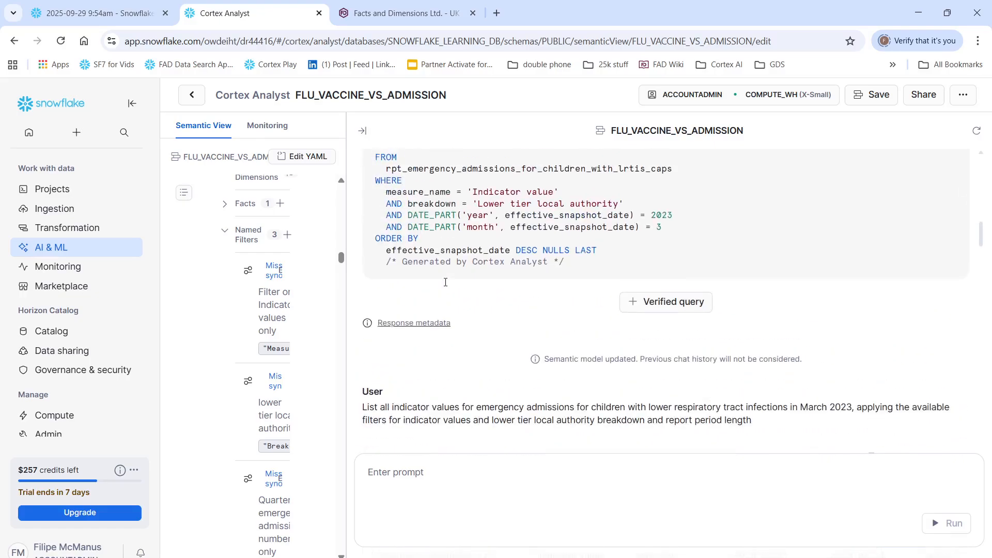
scroll(446, 282, "up", 12)
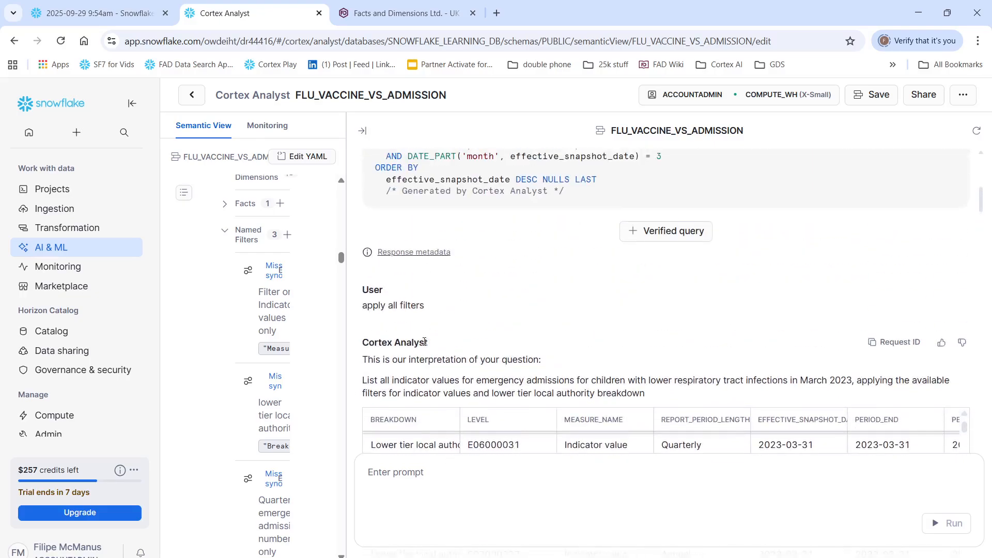
scroll(432, 326, "down", 5)
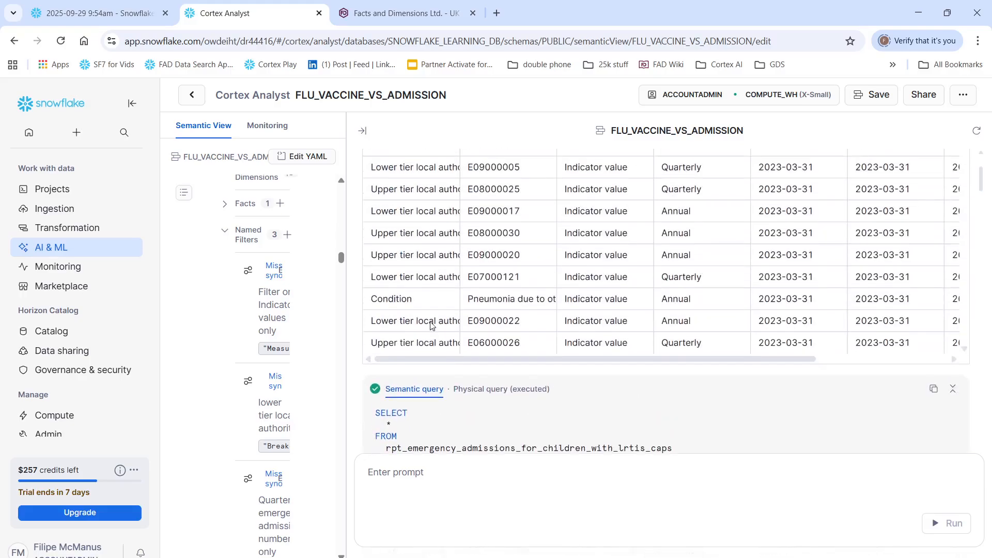
scroll(430, 325, "up", 3)
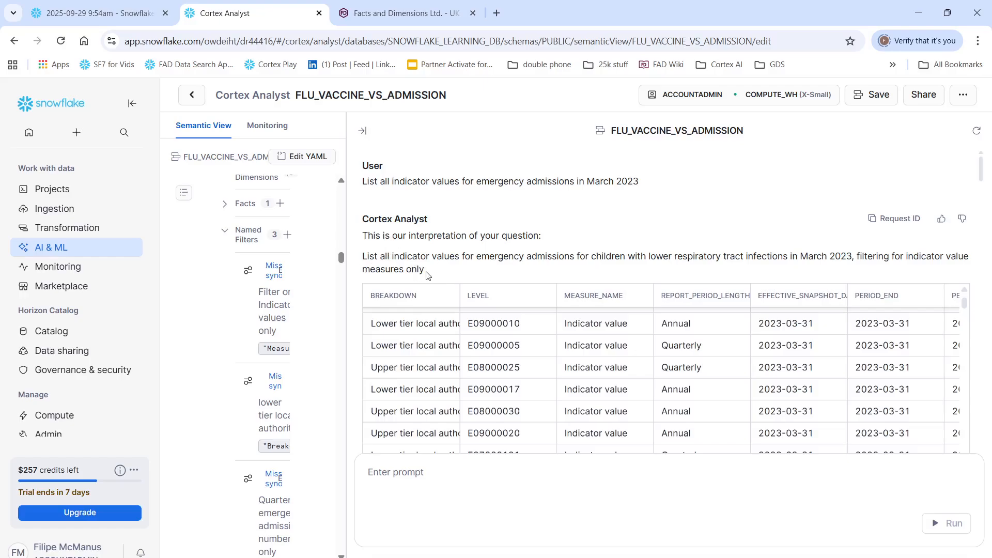
scroll(427, 276, "down", 8)
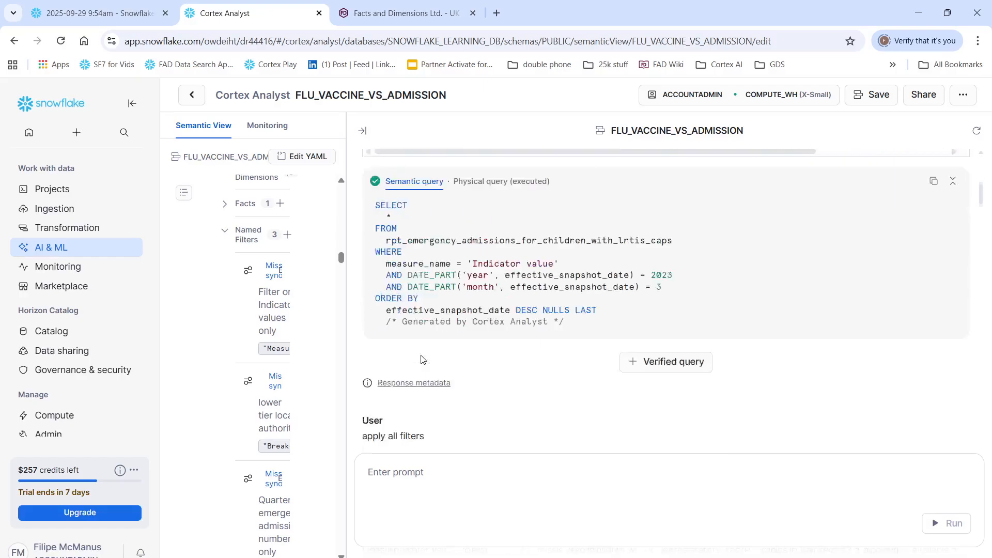
scroll(421, 355, "up", 10)
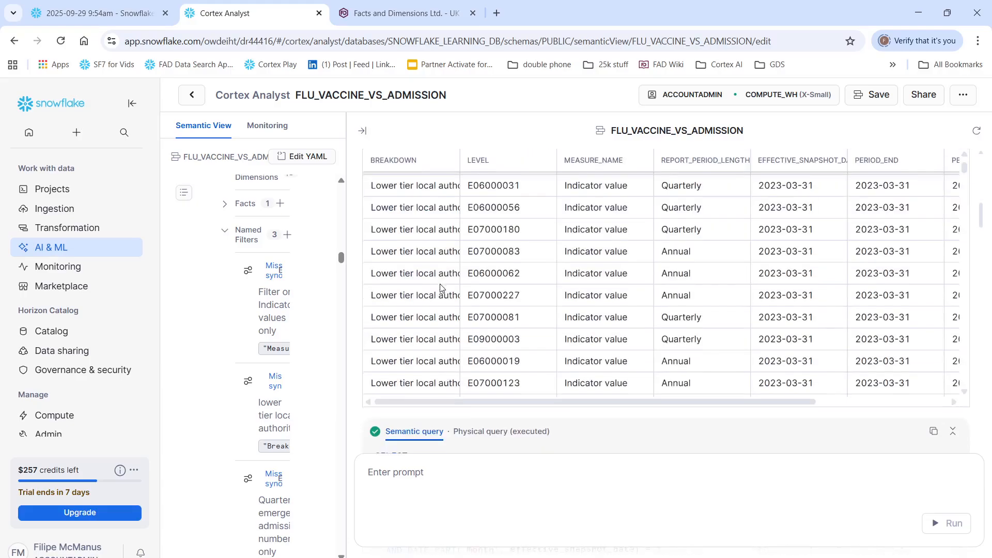
scroll(441, 292, "up", 5)
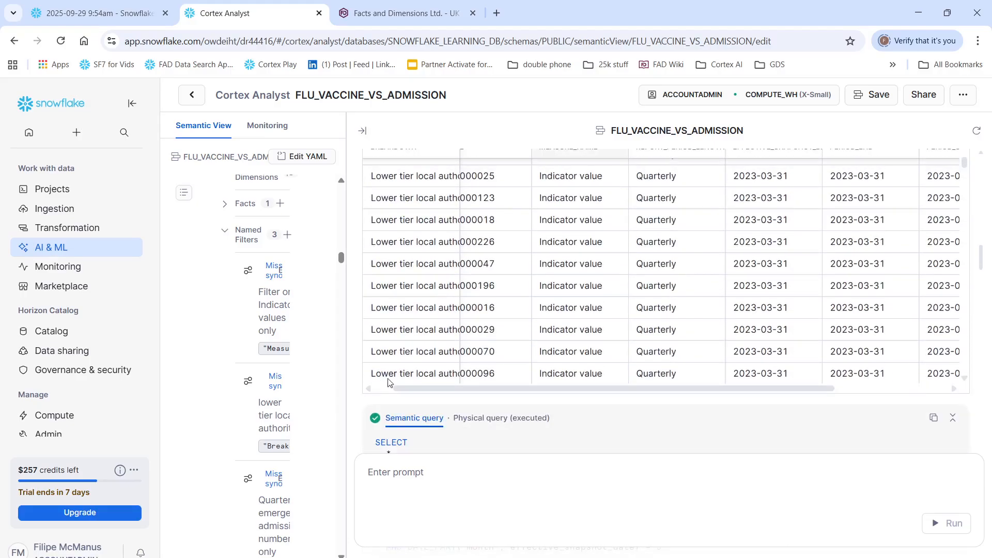
scroll(362, 390, "down", 8)
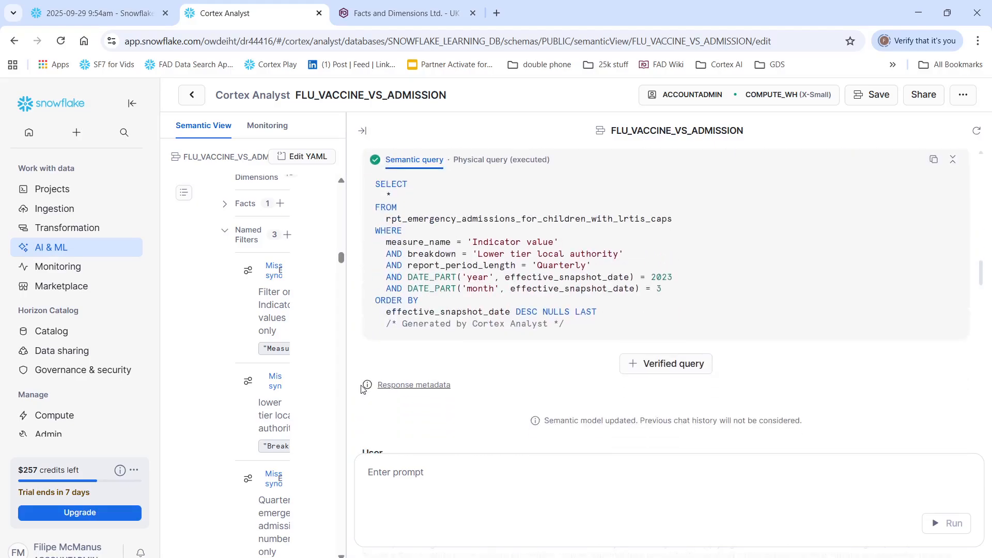
Step: Examine the January 2023 vaccine uptake answer and compare it with the Januaries, Percentage_Uptake and Primary_School_Kids named filters
scroll(362, 390, "down", 1)
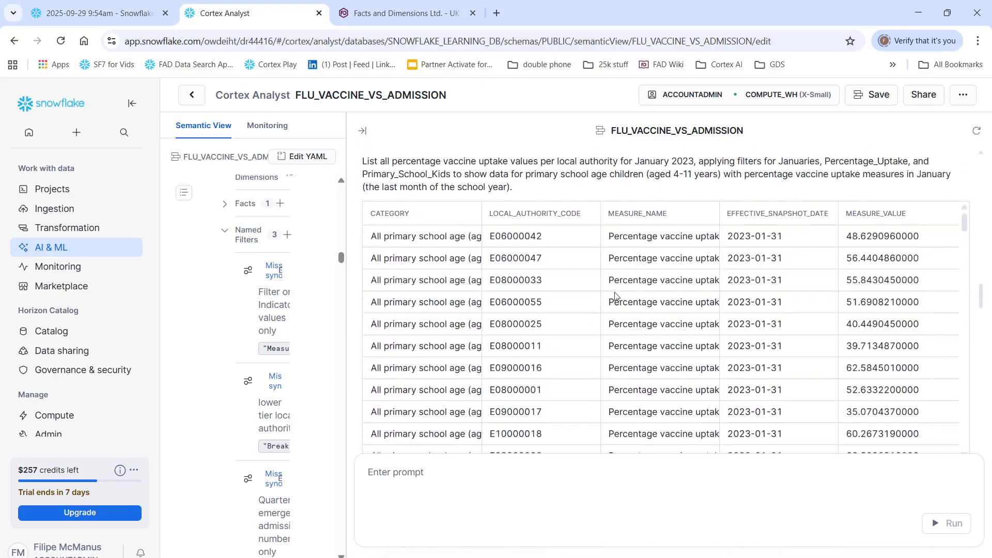
scroll(615, 295, "down", 2)
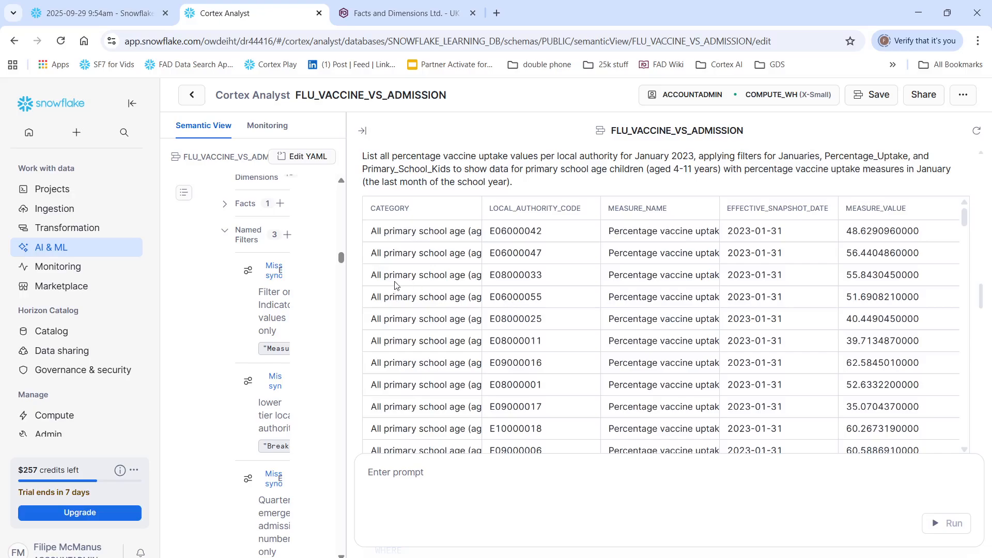
left_click(401, 234)
left_click_drag(343, 262, 512, 289)
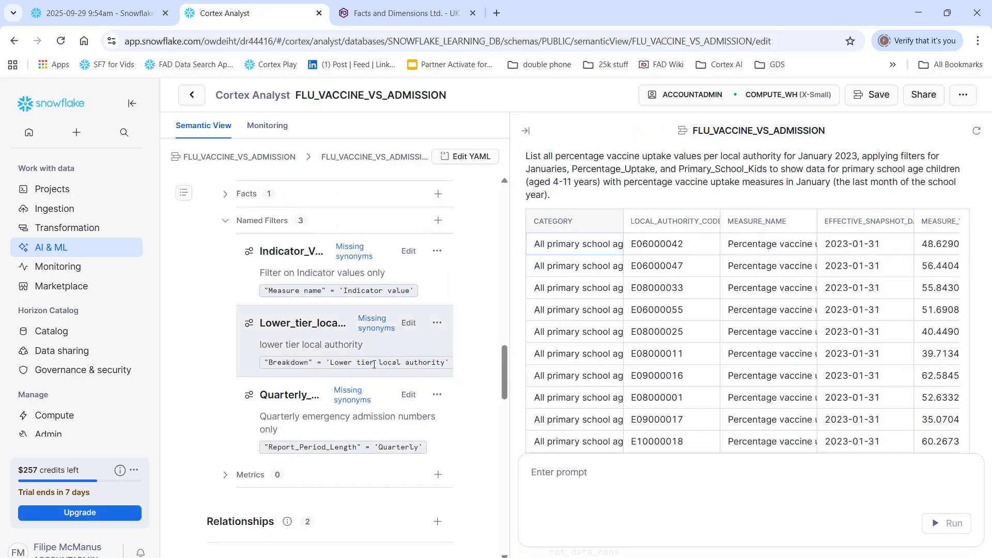
mouse_move(509, 308)
left_mouse_down()
mouse_move(460, 309)
mouse_move(515, 311)
left_mouse_up()
scroll(299, 390, "up", 8)
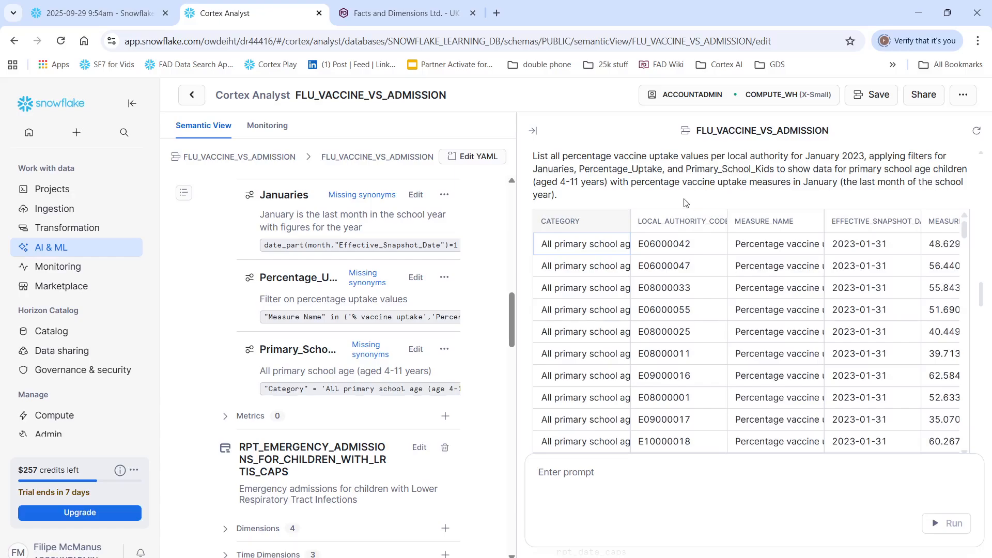
Step: Widen the chat pane and inspect the local authority code and measure value in the uptake table's first row
left_click_drag(515, 290, 355, 290)
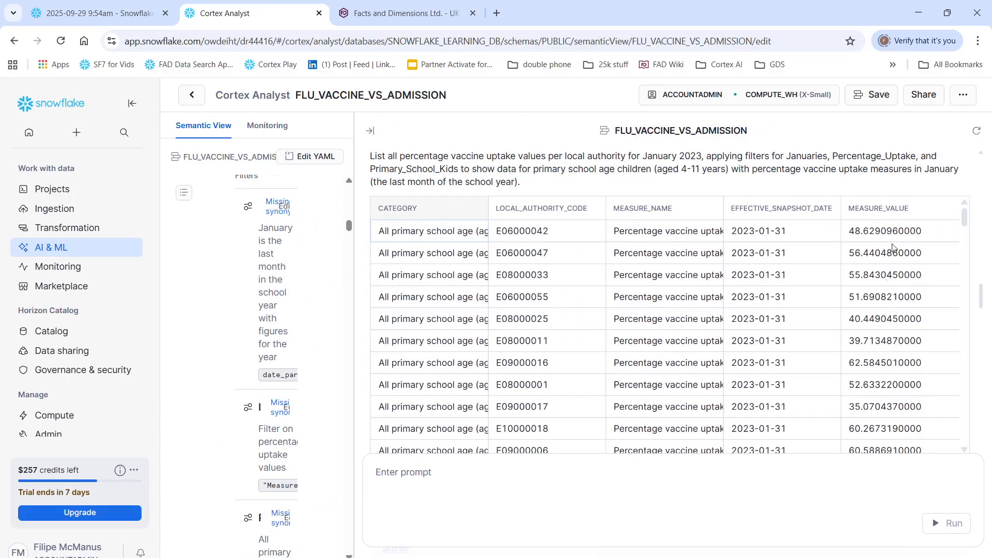
left_click(542, 231)
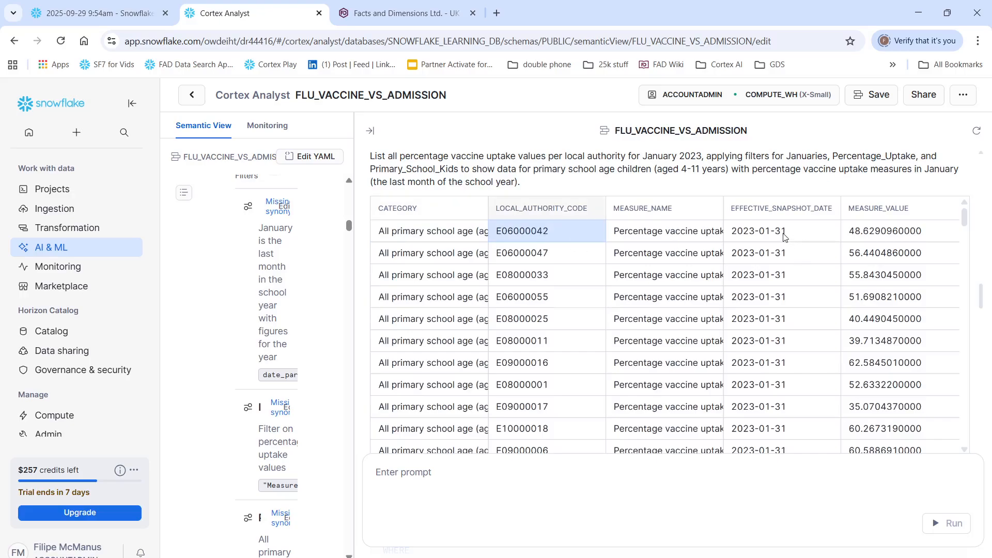
left_click(873, 237)
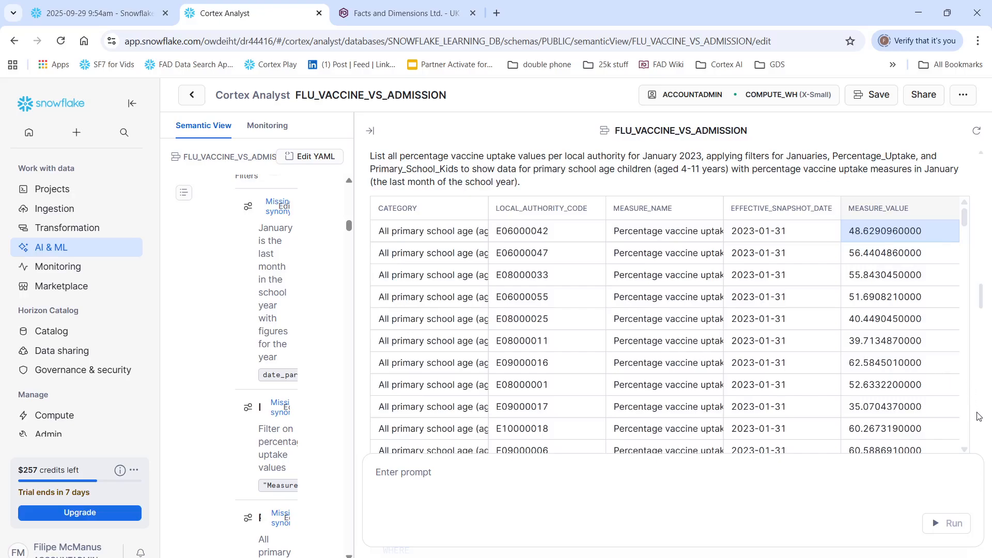
Step: Review the uptake answer's semantic and physical queries, and bring up the answer on correlation between vaccine uptake and emergency admissions
scroll(975, 413, "down", 5)
scroll(571, 416, "down", 4)
scroll(570, 414, "up", 4)
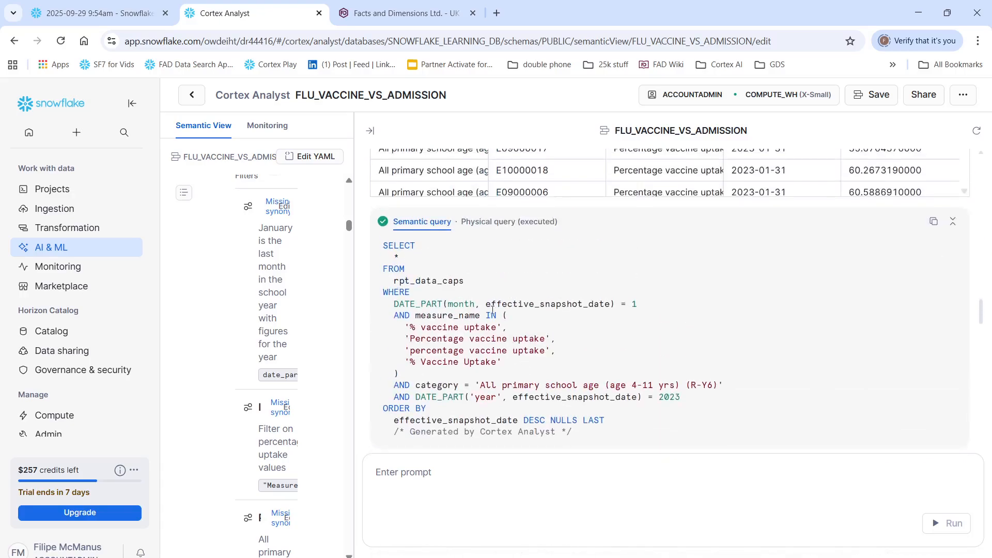
left_click(486, 228)
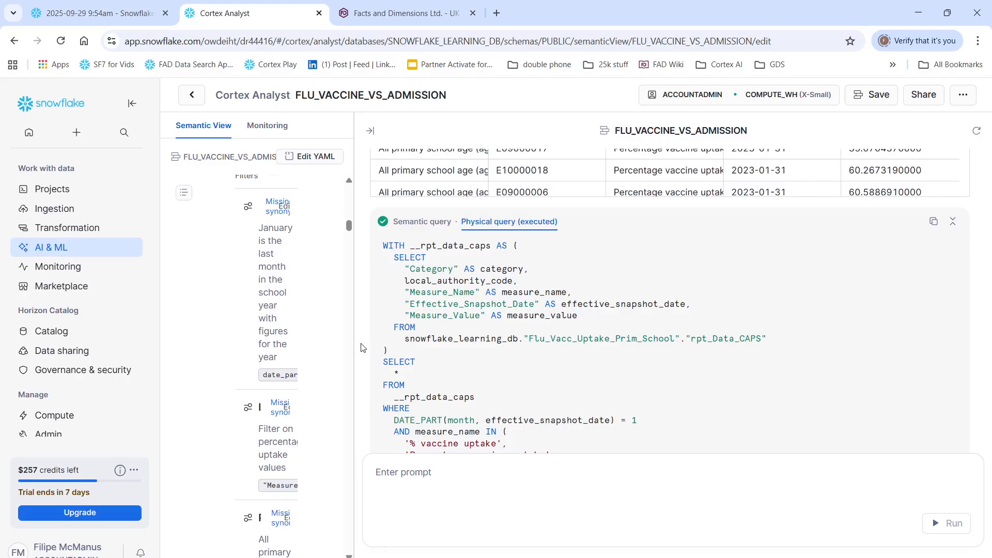
scroll(569, 310, "down", 3)
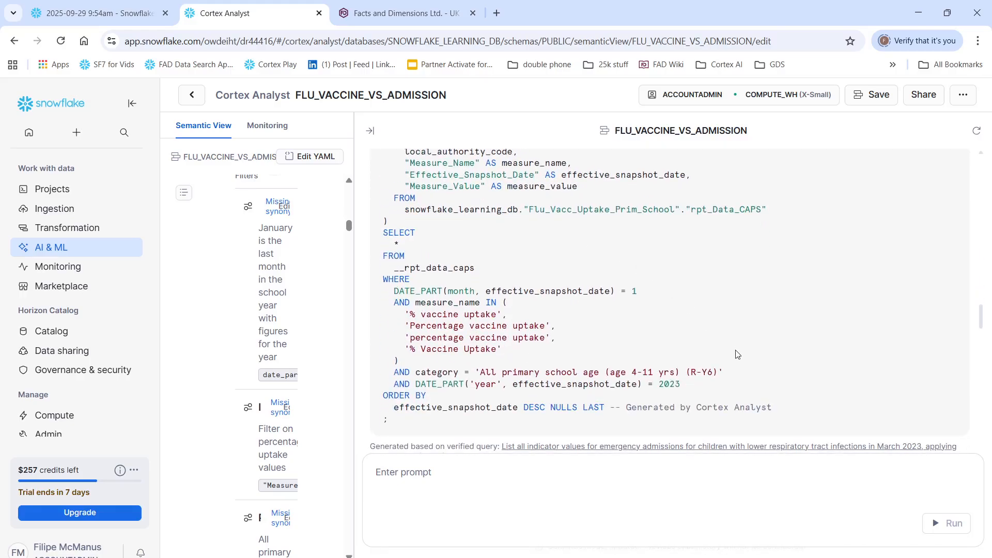
left_click_drag(981, 324, 983, 350)
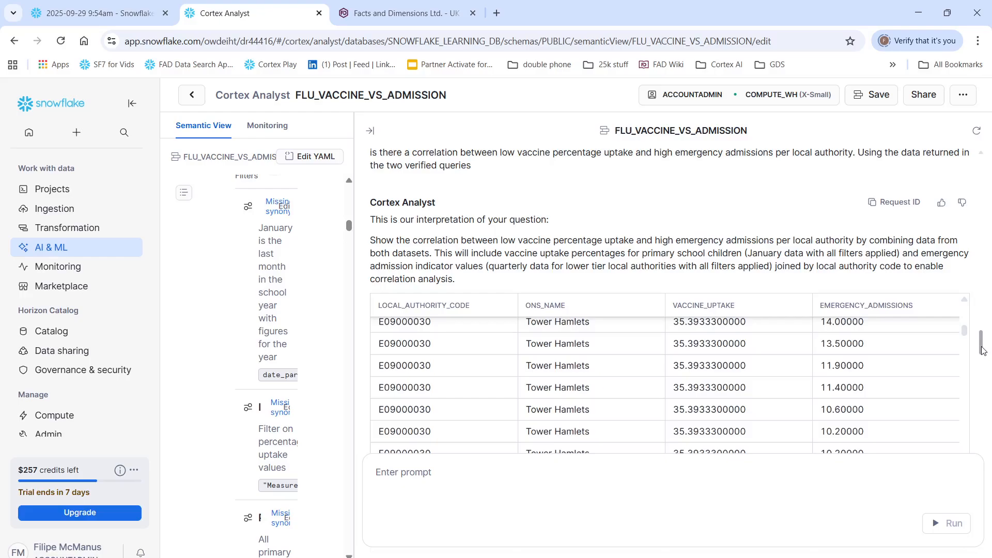
Step: Examine the answer correlating low vaccine uptake with high emergency admissions, including its interpretation, repeated Tower Hamlets rows and executed query
left_click_drag(984, 351, 984, 347)
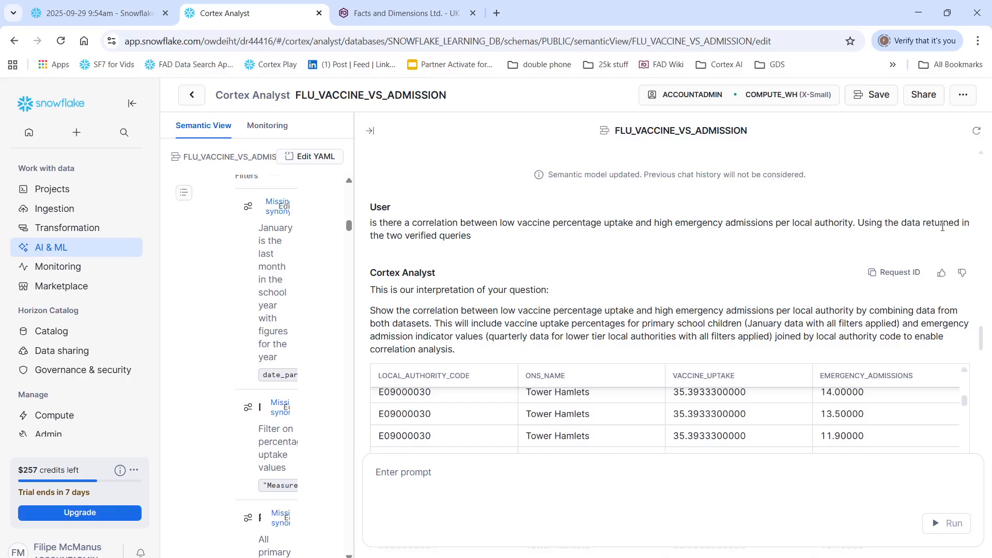
scroll(429, 289, "down", 3)
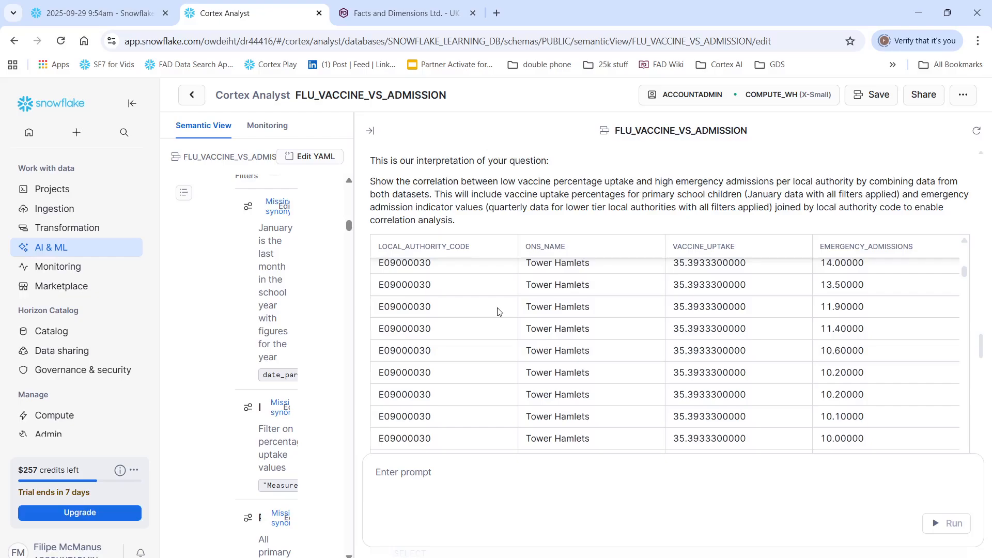
scroll(427, 279, "down", 1)
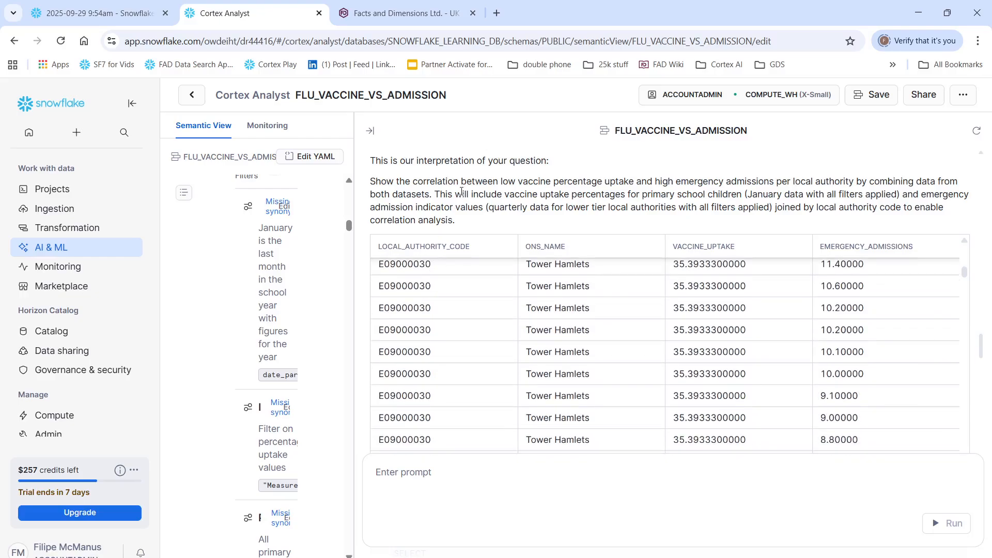
scroll(462, 191, "down", 1)
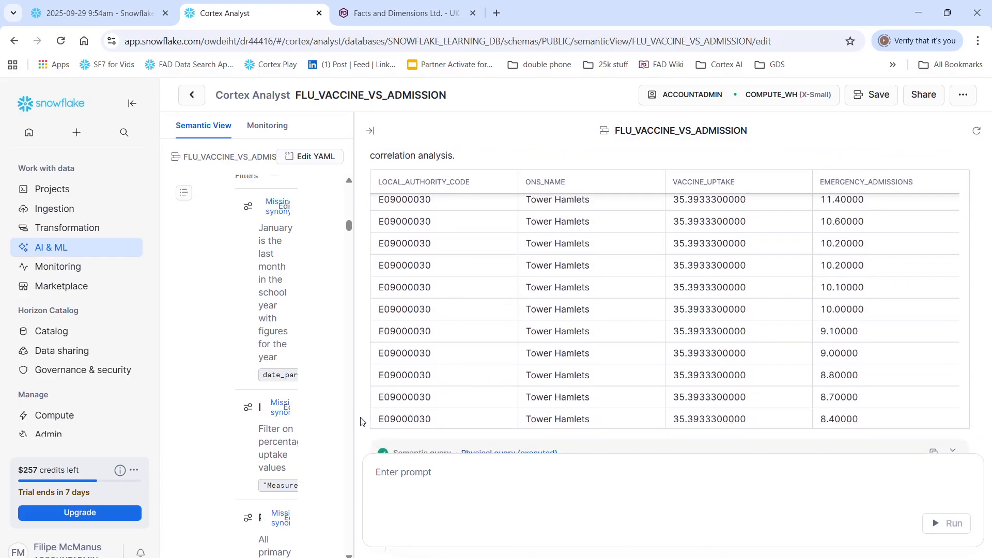
scroll(786, 290, "down", 2)
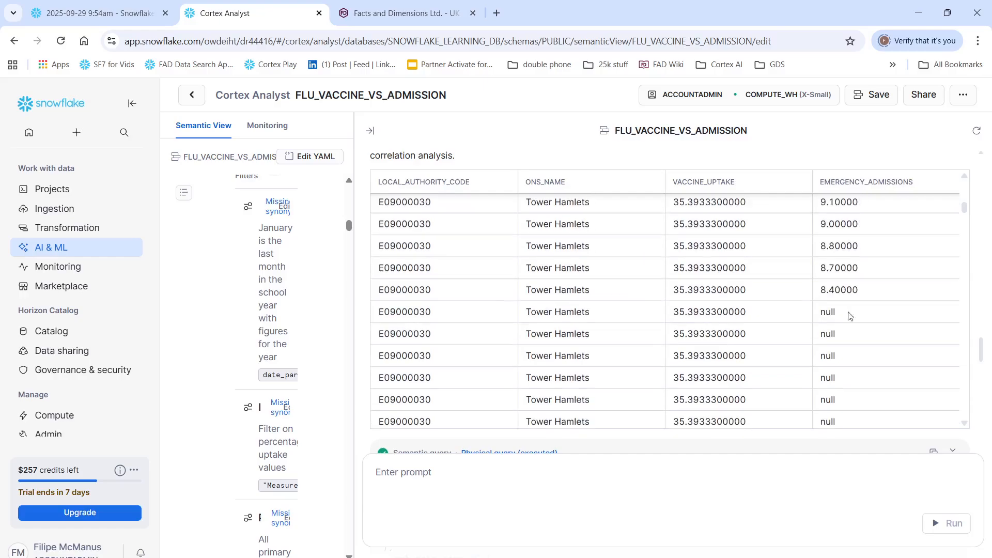
left_click_drag(983, 349, 988, 402)
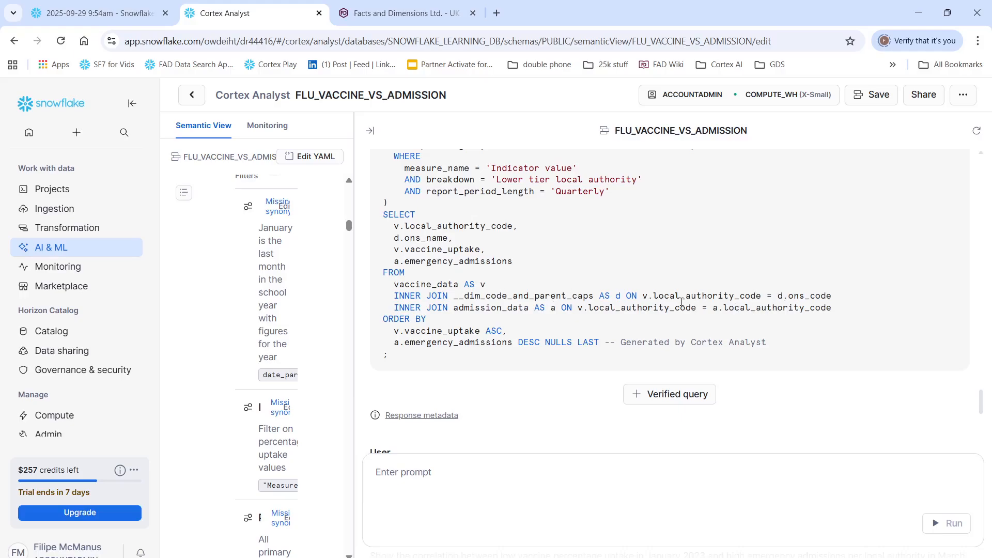
Step: Compare the January and March 2023 correlation question with the semantic view's named filters, relationships and verified queries, ending with a widened chat pane
scroll(453, 390, "down", 4)
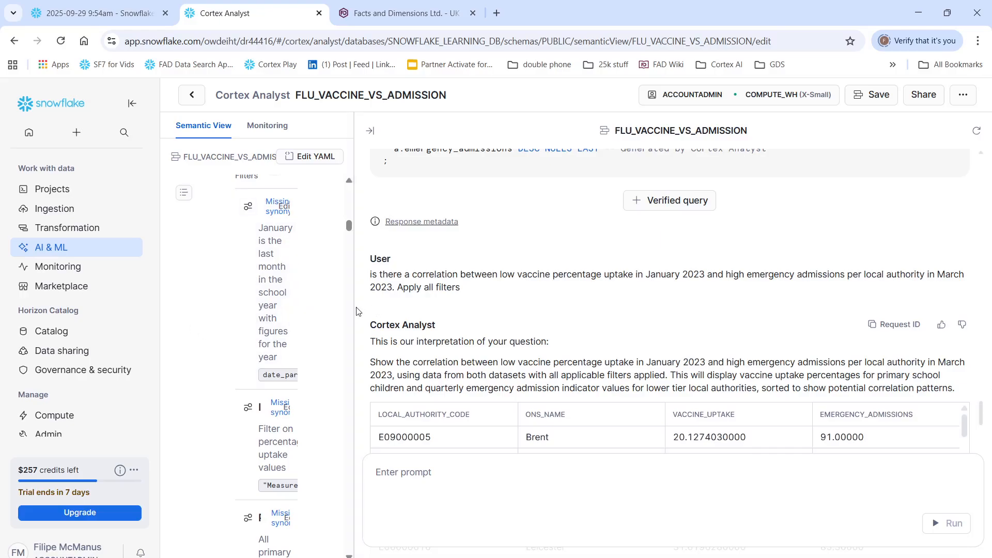
left_click_drag(357, 312, 643, 311)
scroll(539, 424, "down", 5)
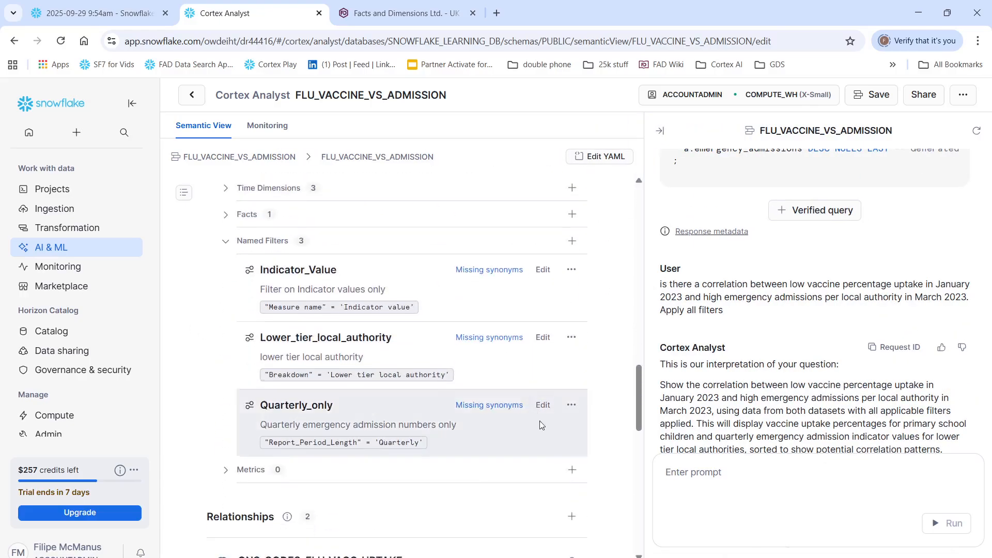
scroll(540, 425, "down", 10)
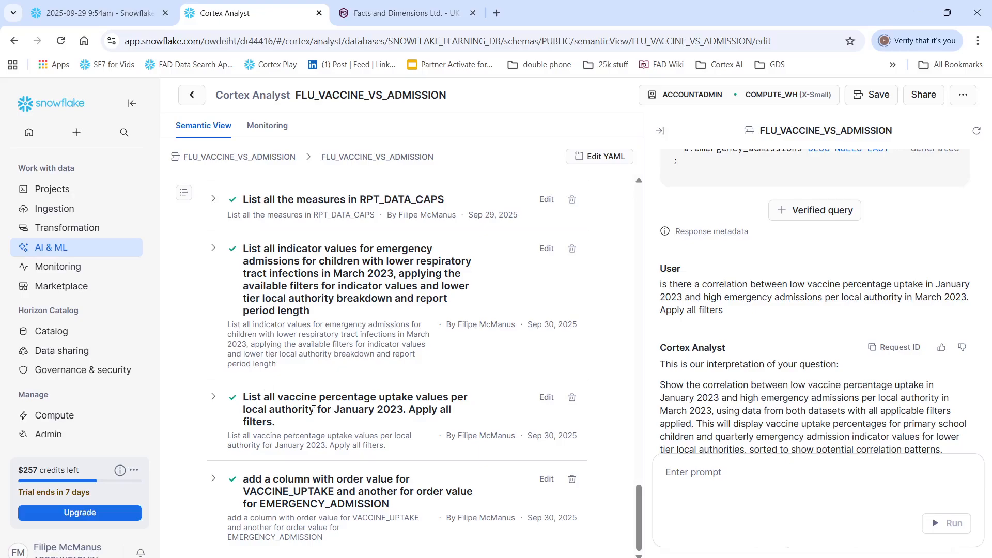
scroll(312, 410, "up", 6)
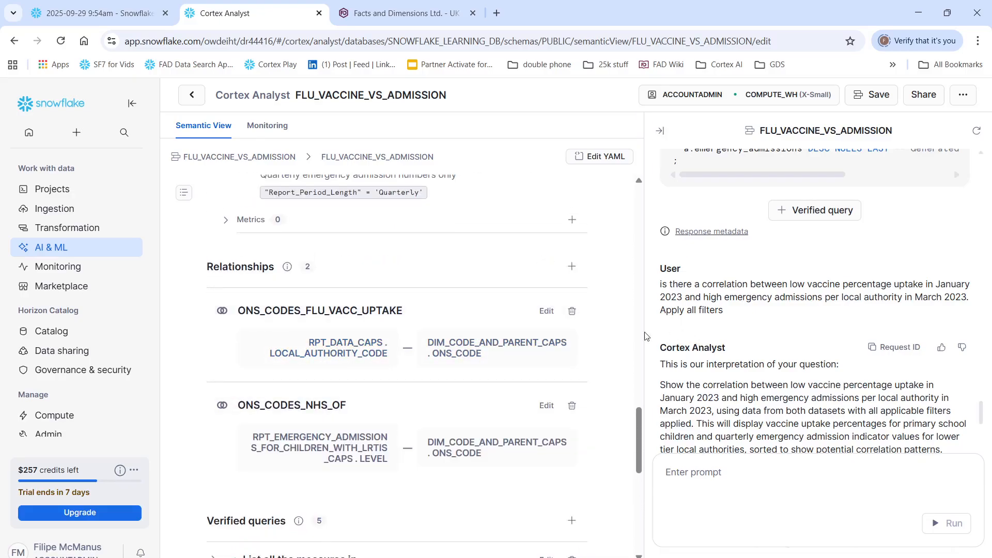
left_click_drag(641, 303, 549, 312)
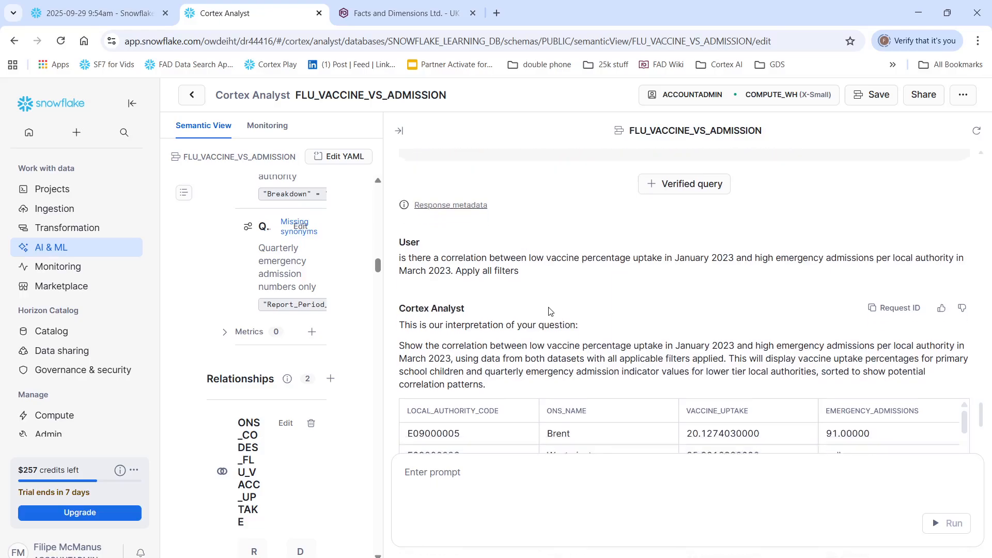
Step: Review the January and March 2023 correlation table from first to last local authority, and read its semantic query
scroll(550, 311, "down", 5)
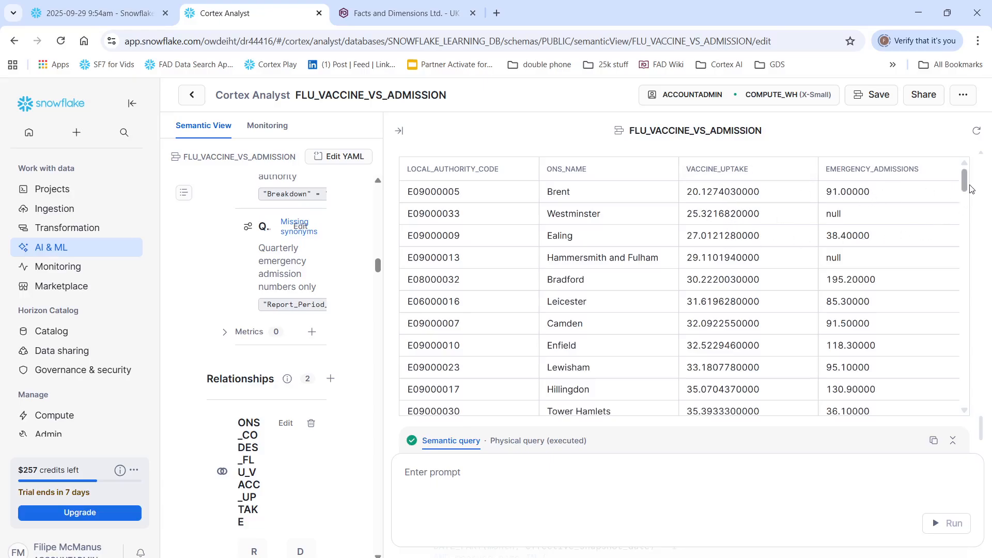
mouse_move(970, 187)
left_mouse_down()
mouse_move(952, 362)
mouse_move(964, 396)
mouse_move(965, 184)
left_mouse_up()
left_click_drag(968, 185, 980, 409)
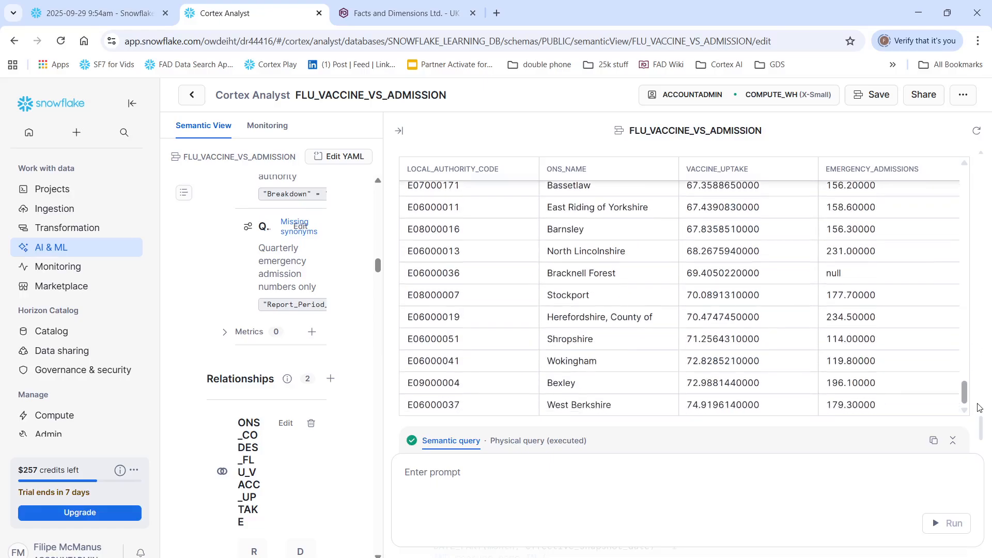
scroll(978, 389, "down", 8)
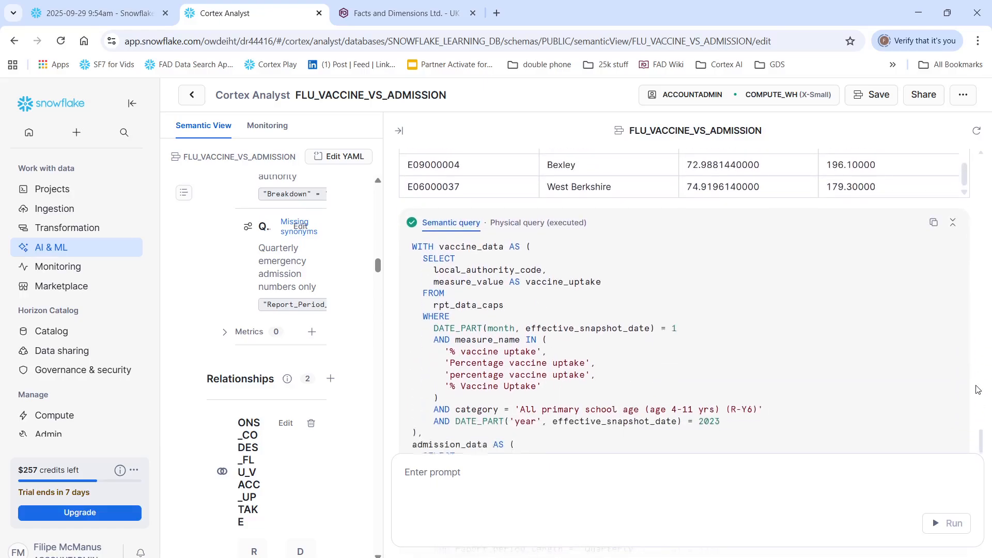
scroll(972, 385, "down", 5)
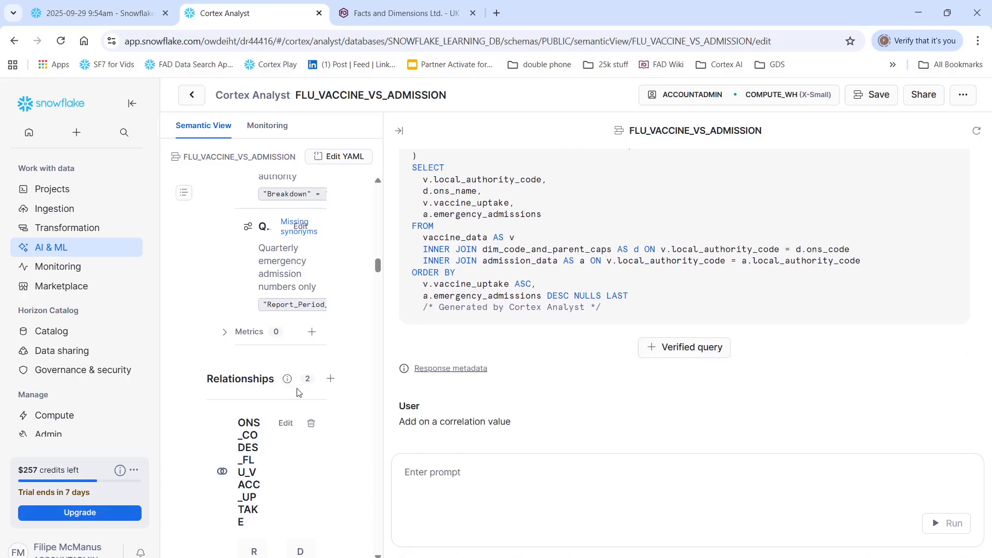
Step: Review the follow-up requests for a correlation value and for VACCINE_UPTAKE and EMERGENCY_ADMISSION order columns, including the answer's interpretation
scroll(411, 430, "down", 3)
scroll(410, 430, "down", 3)
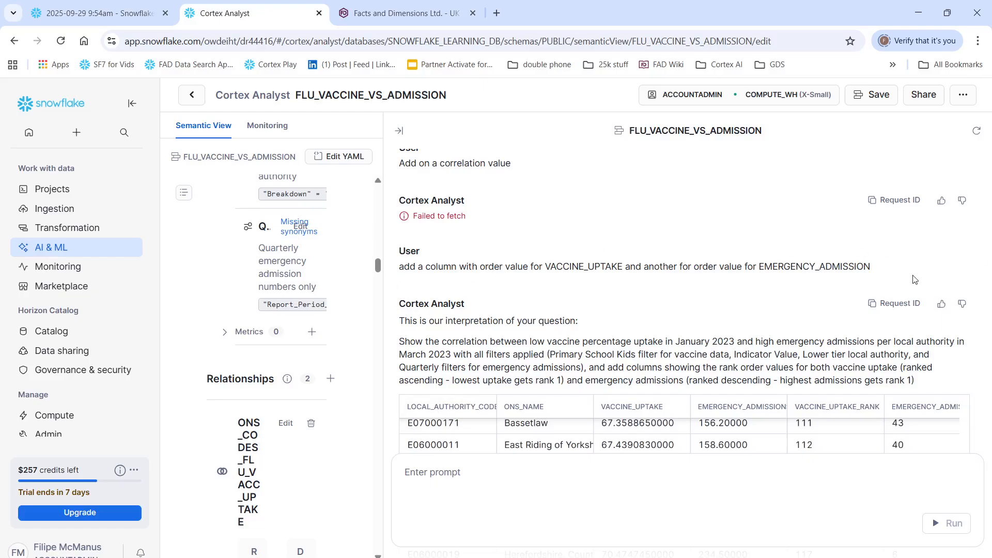
scroll(861, 286, "down", 4)
scroll(832, 286, "up", 3)
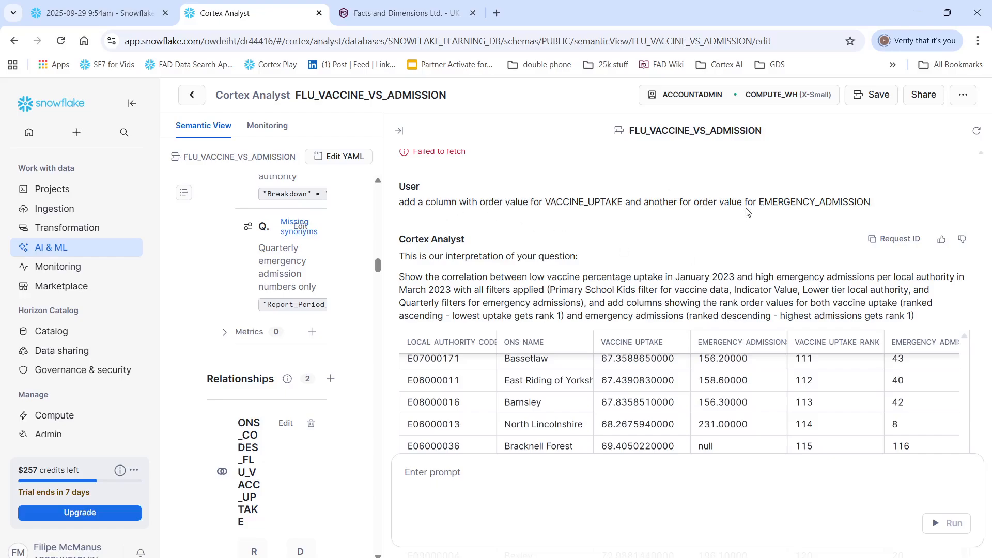
scroll(862, 178, "down", 3)
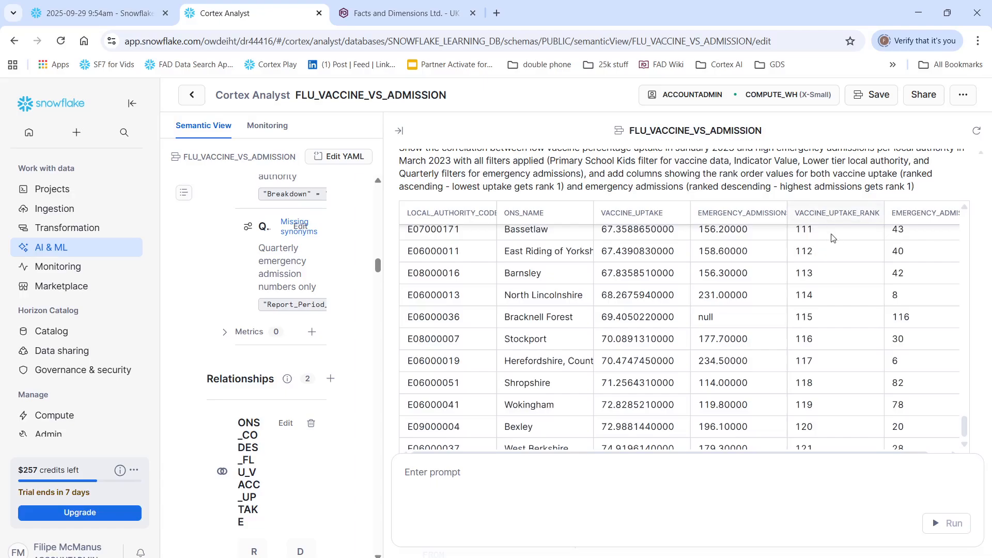
Step: Compare the vaccine uptake ranks with the emergency admissions ranks at the start, end and middle of the ranked table
scroll(832, 238, "up", 3)
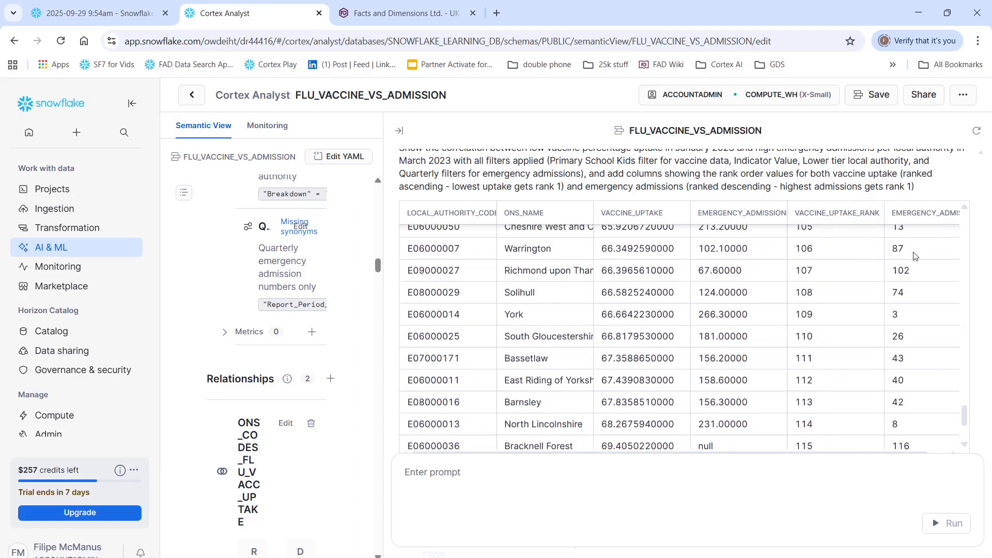
scroll(915, 256, "up", 3)
left_click_drag(965, 414, 964, 222)
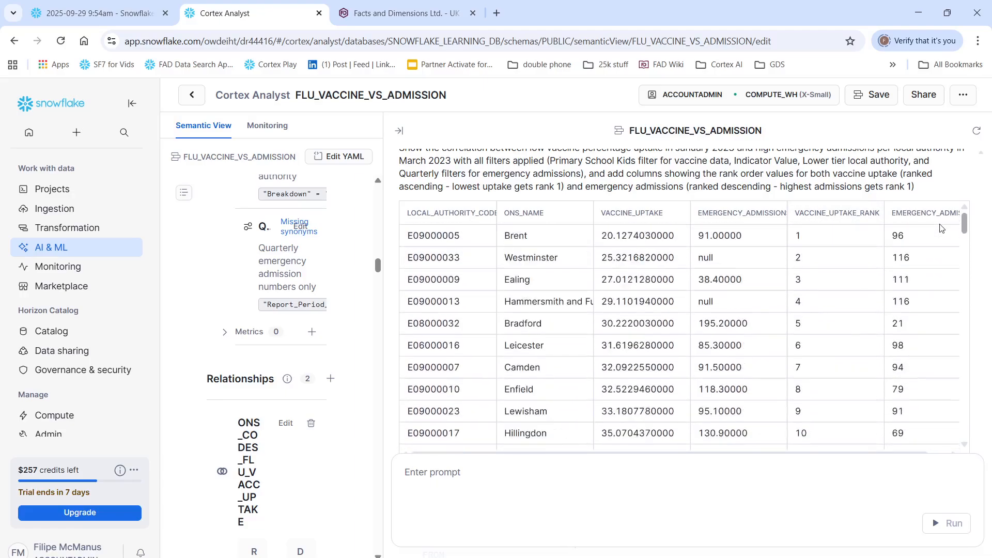
left_click(811, 236)
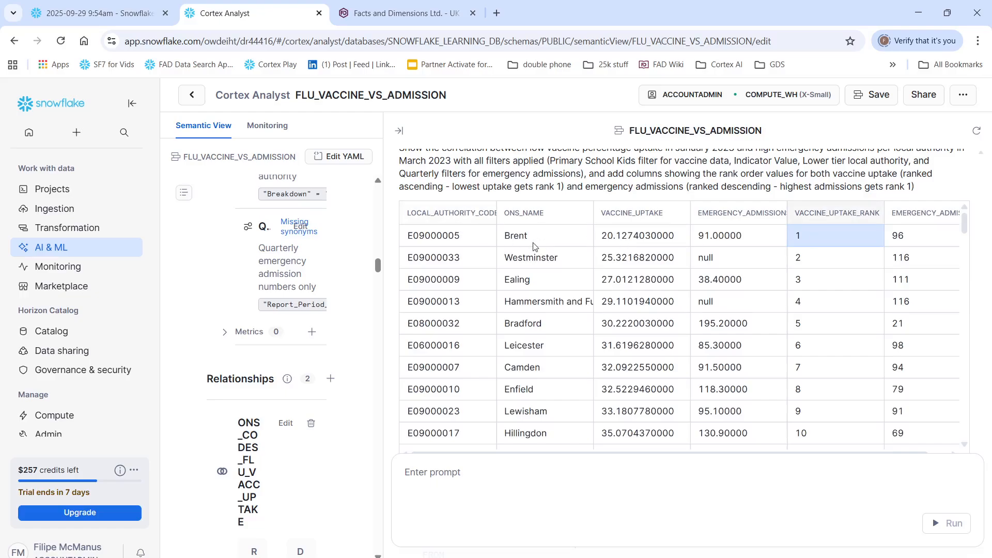
left_click_drag(975, 226, 975, 450)
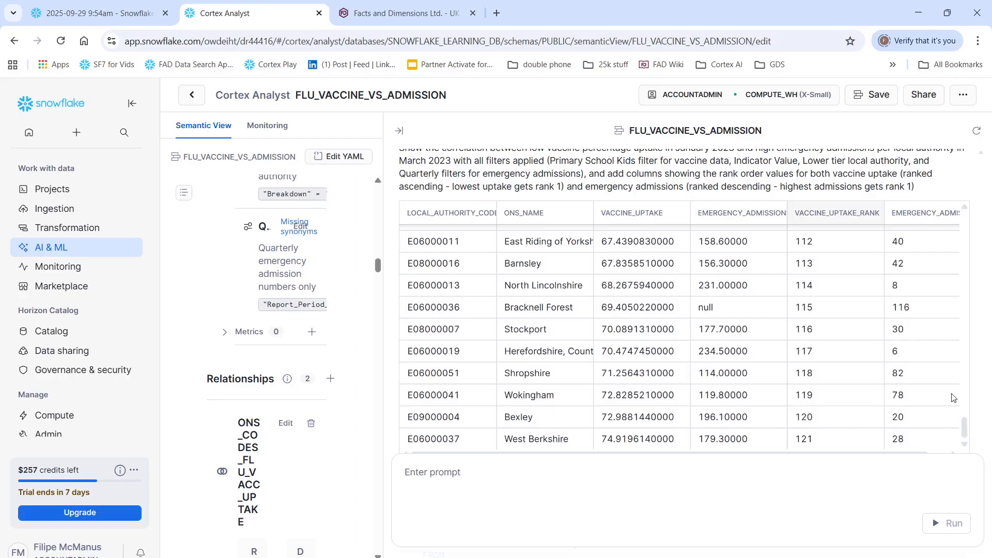
left_click_drag(965, 437, 964, 331)
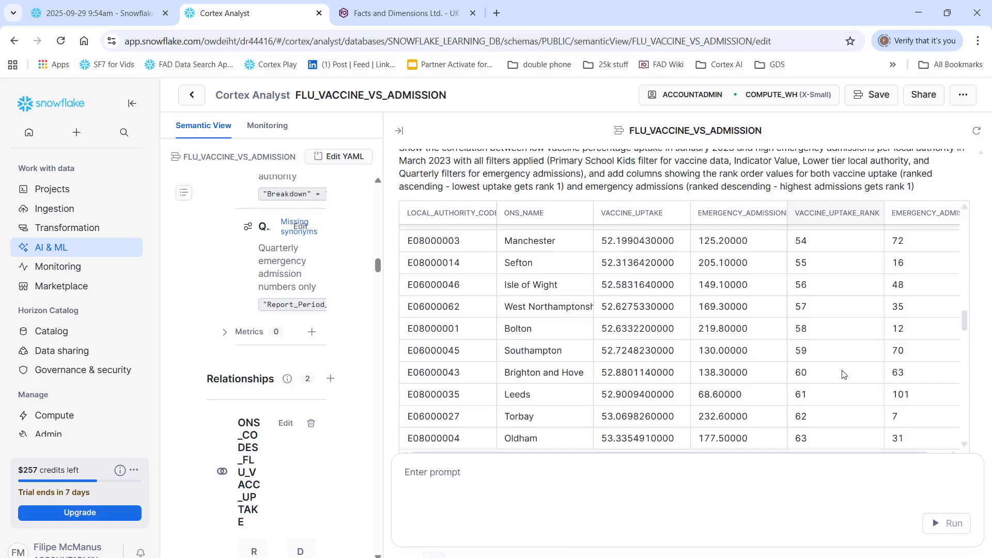